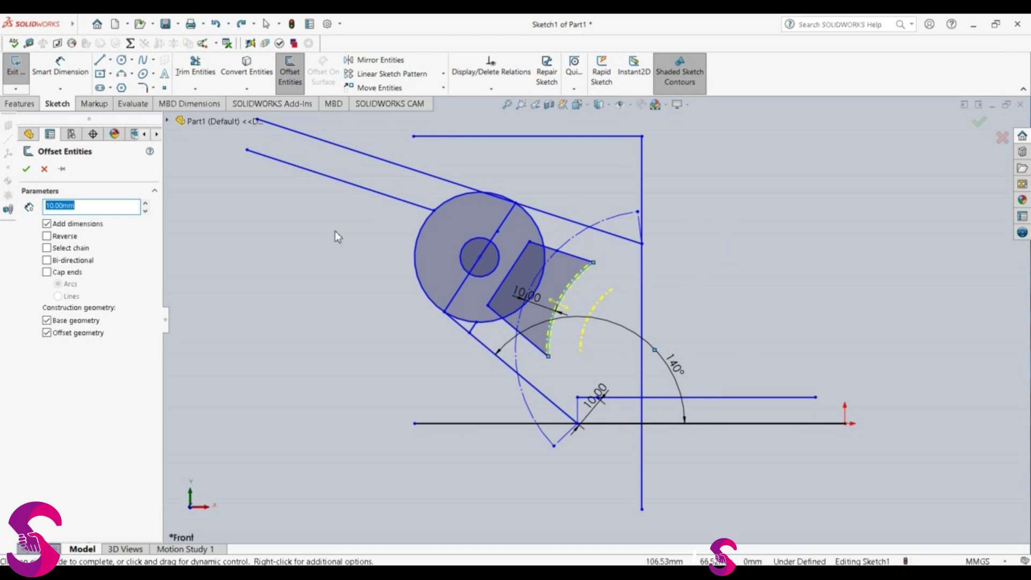
Finish the 10 mm construction offset of the dashed arc and draw a concentric circle of about 22.8 mm radius over the offset arc
click(25, 170)
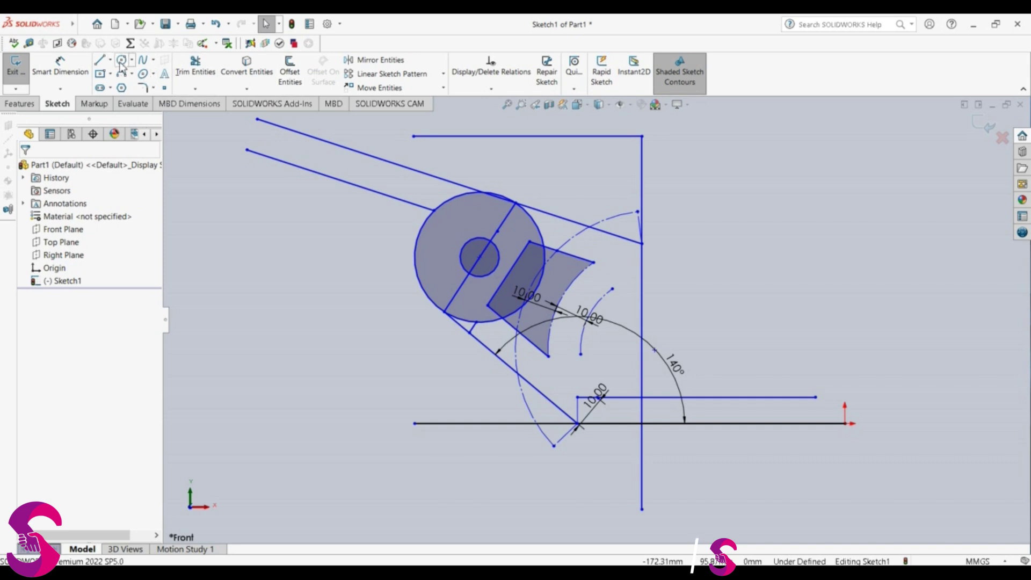
click(600, 300)
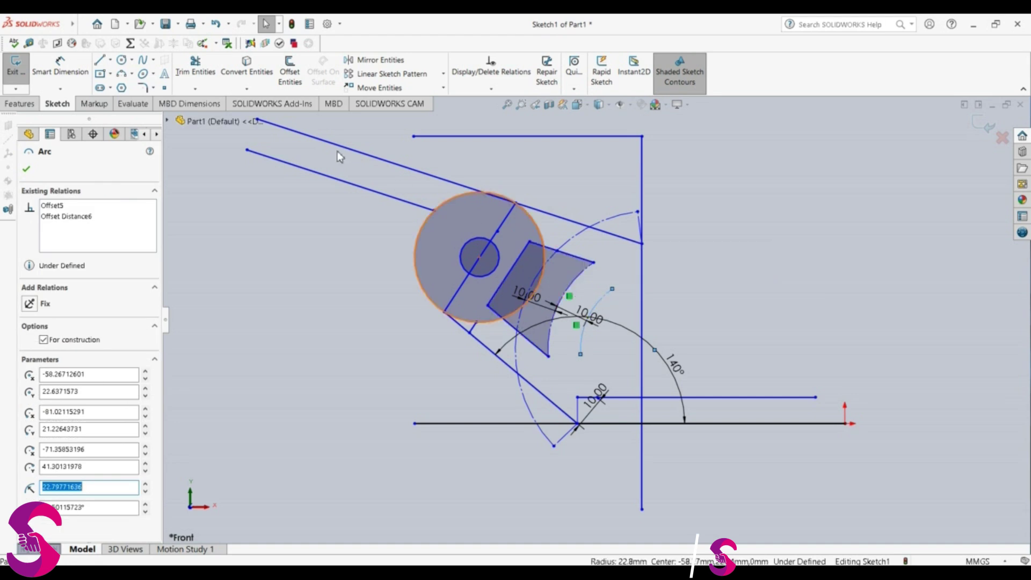
click(123, 61)
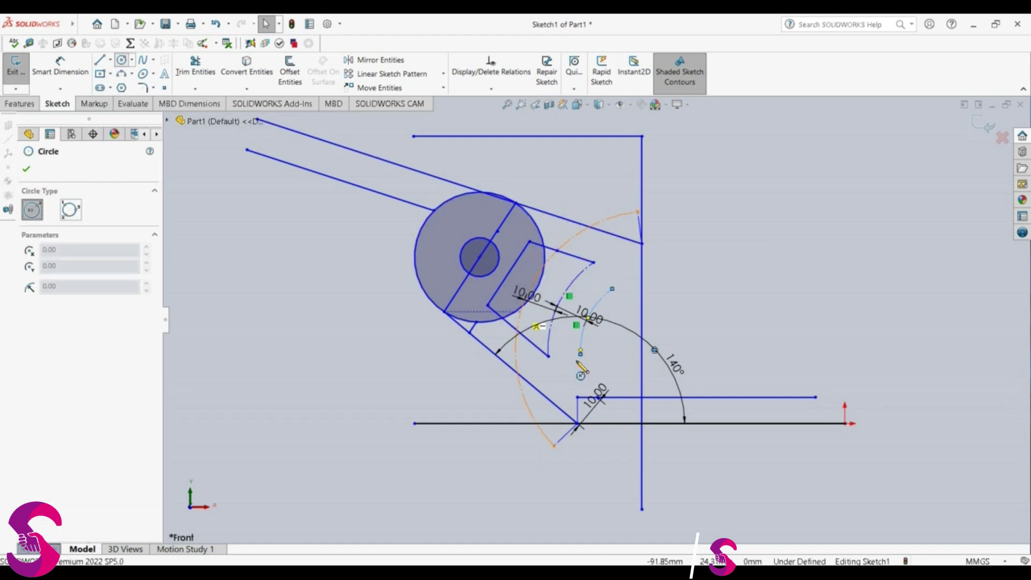
click(655, 349)
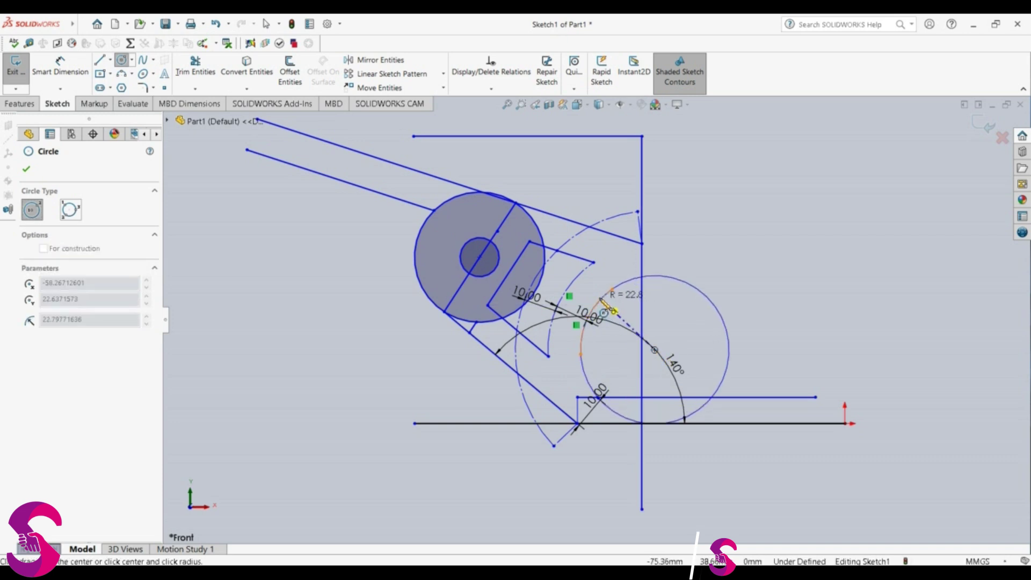
click(602, 299)
key(Escape)
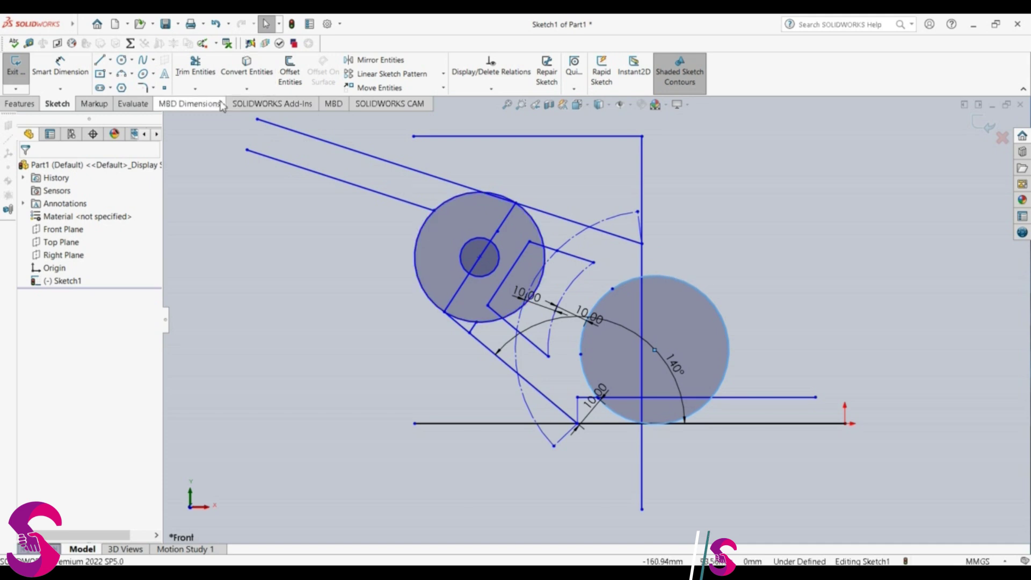
Trim the new circle's right side above the horizontal line and its short lower segment left of the vertical line
click(195, 65)
click(702, 295)
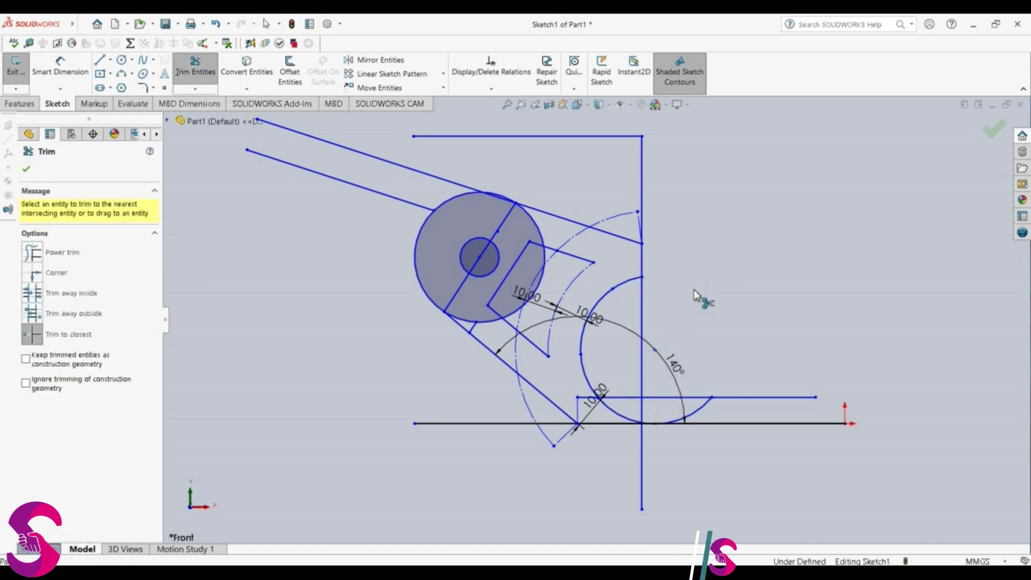
click(606, 408)
key(Escape)
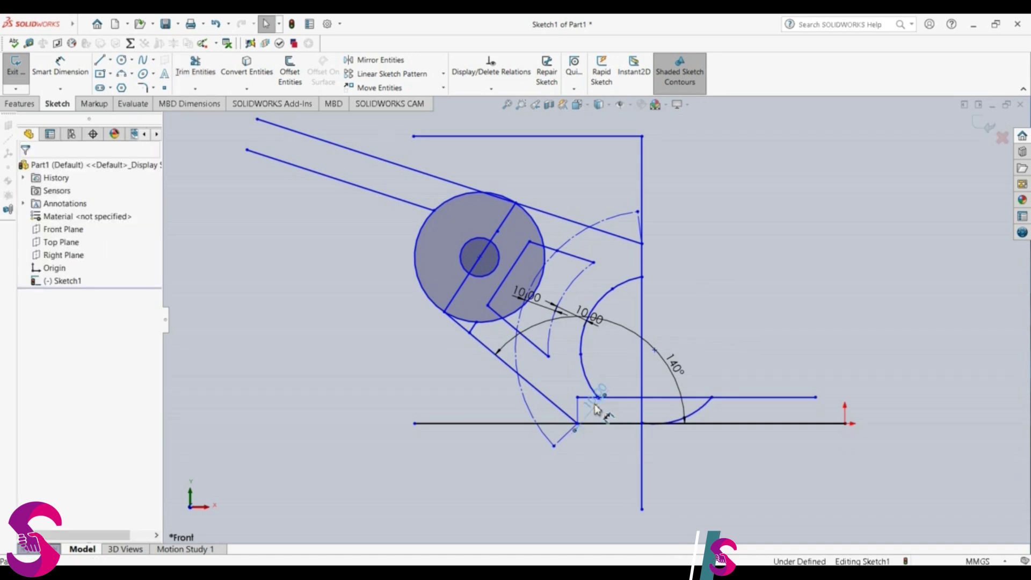
Delete the large outer construction arc together with the short diagonal line and 10 mm dimension at its lower end
click(568, 430)
key(Delete)
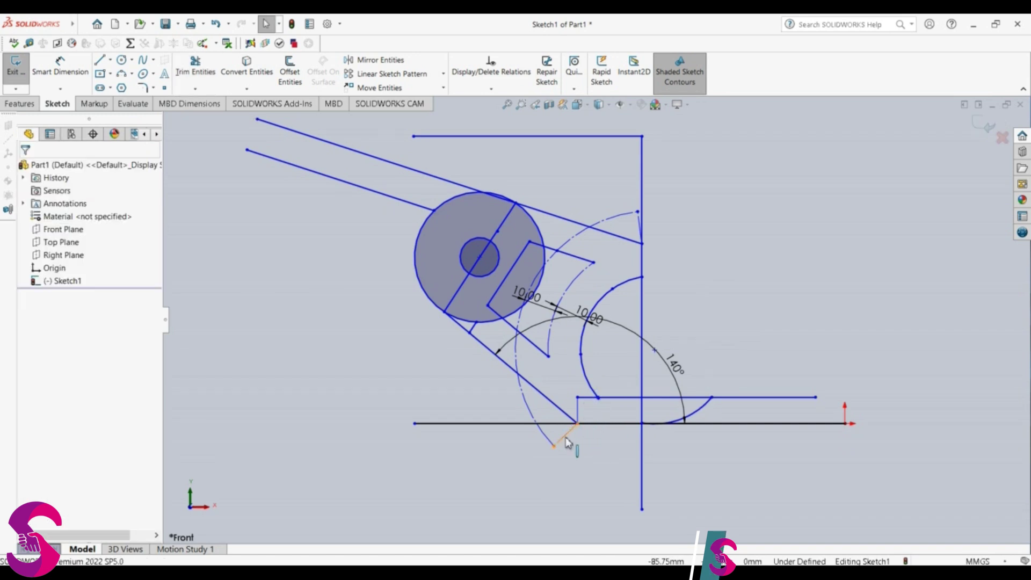
click(553, 442)
key(Delete)
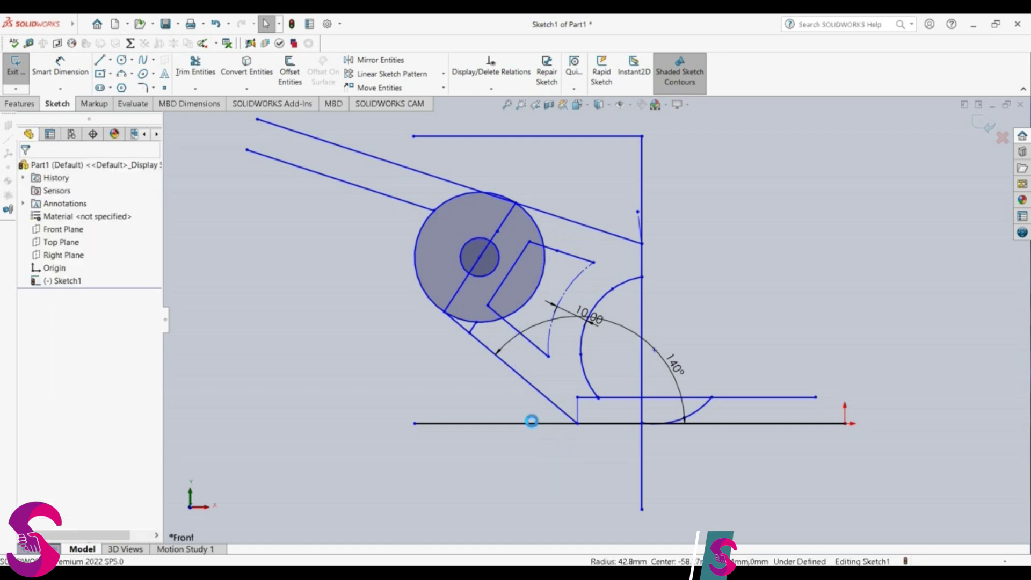
Delete the uppermost horizontal line, the long vertical line and the short leftover line at the upper slanted line's lower end
click(415, 204)
click(497, 137)
key(Delete)
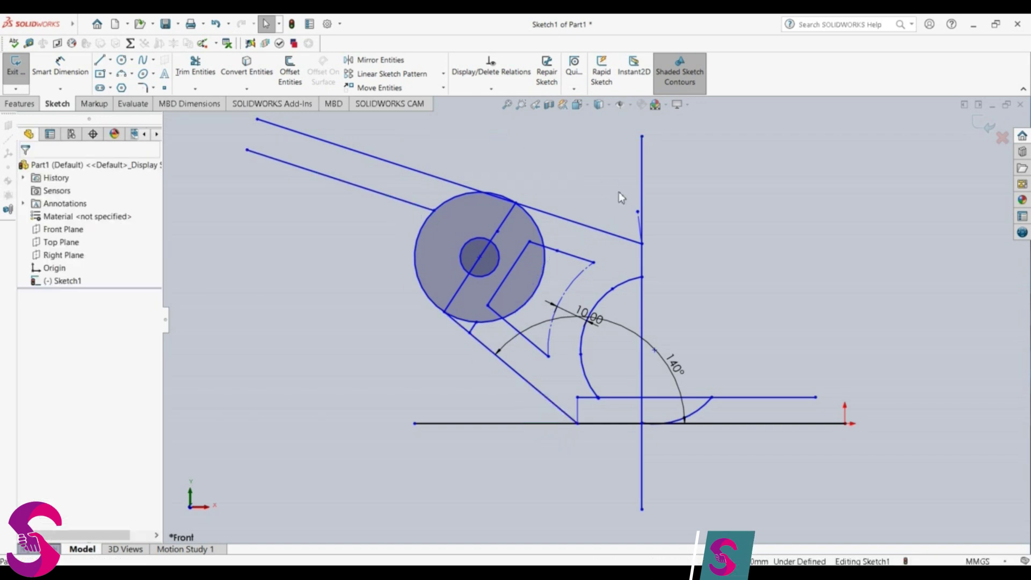
click(643, 183)
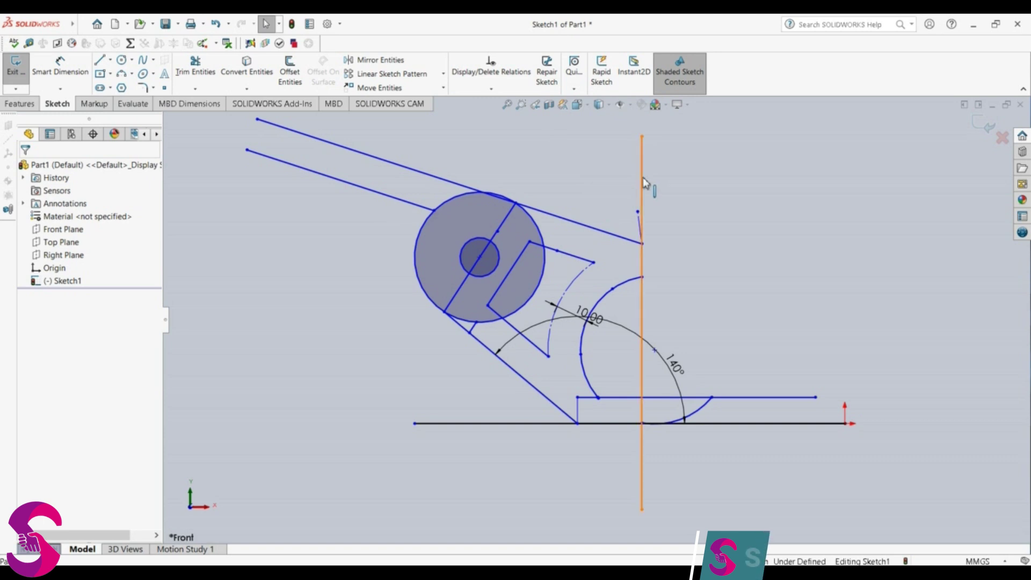
key(Delete)
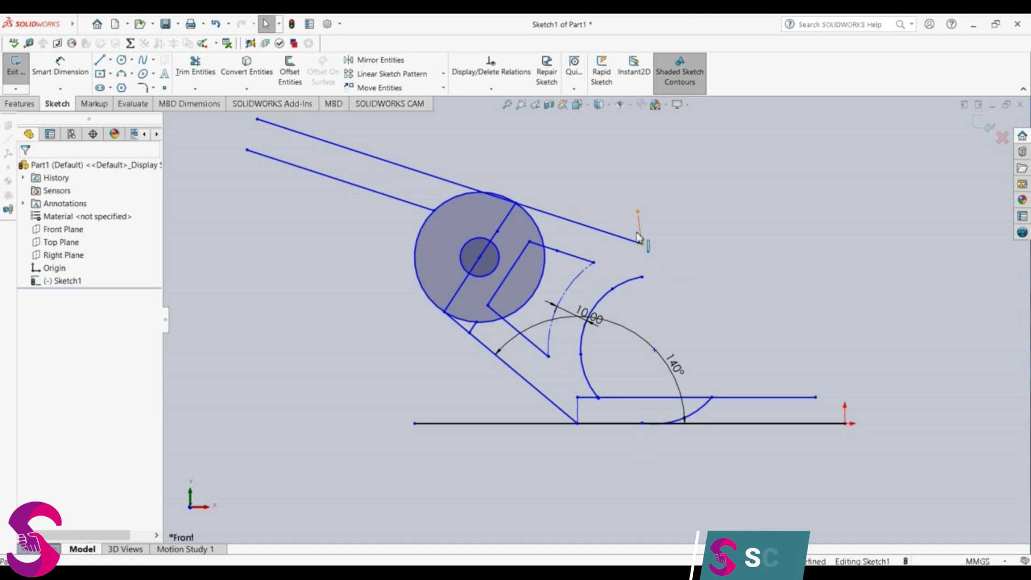
click(638, 224)
key(Delete)
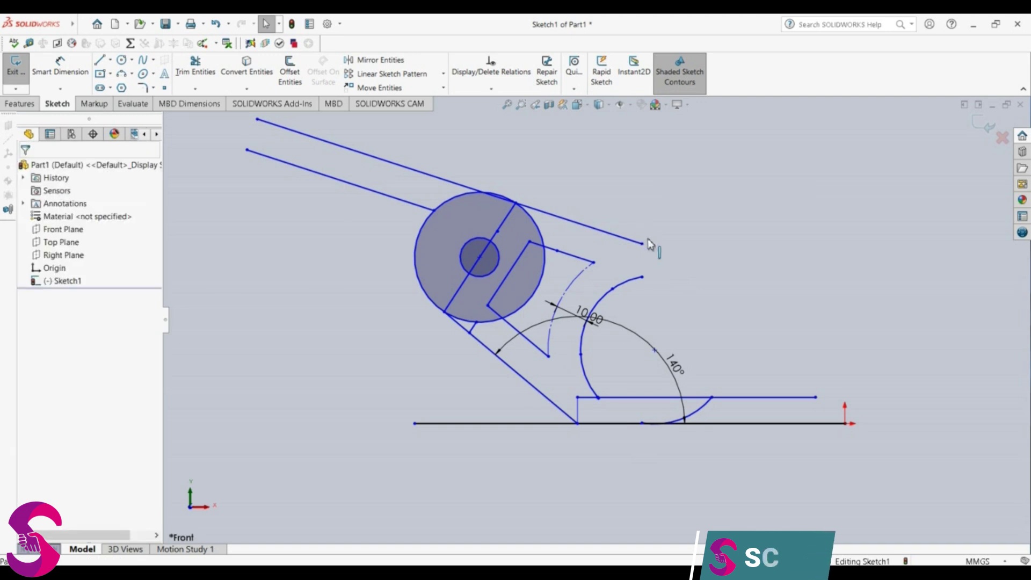
click(133, 75)
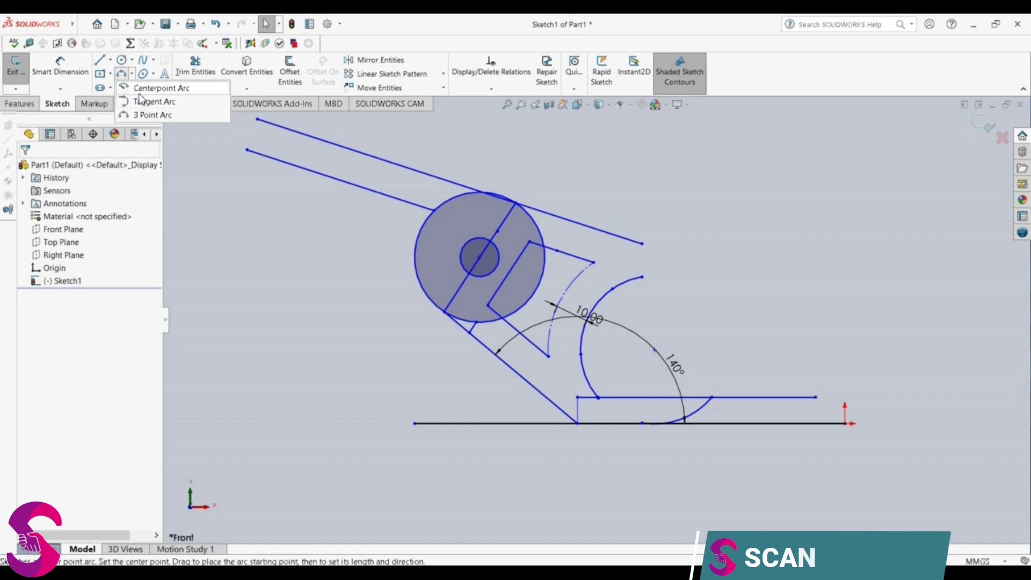
click(132, 59)
click(141, 74)
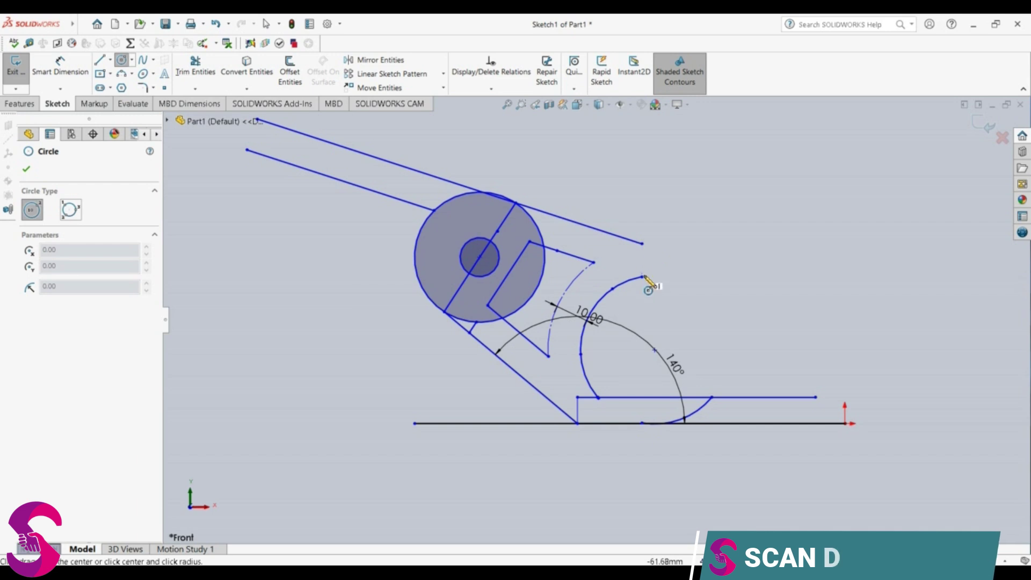
key(Escape)
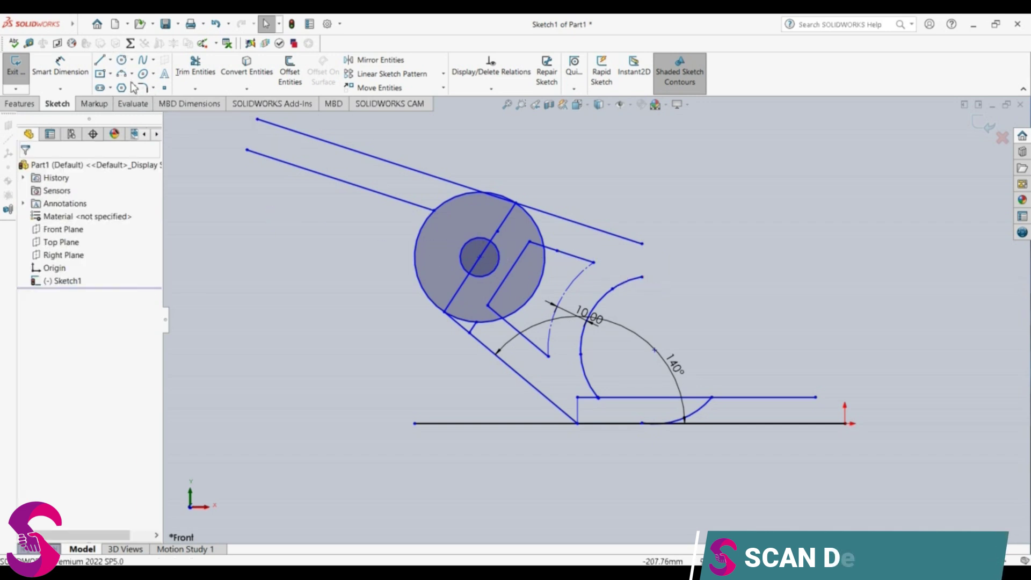
Draw a vertical line about 10.1 mm long from the solid arc's upper end to the upper slanted line's lower end
click(99, 59)
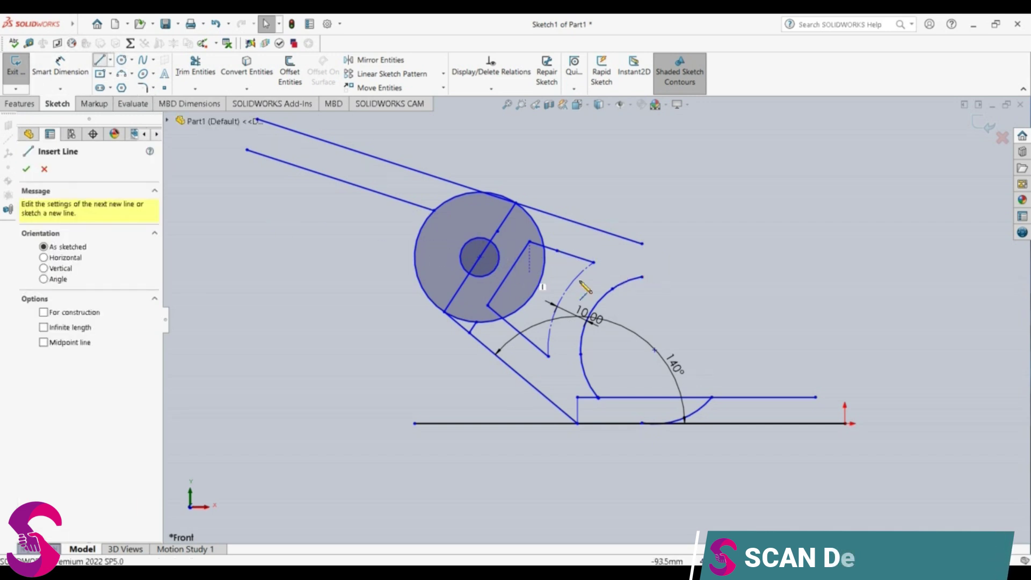
click(642, 277)
click(642, 243)
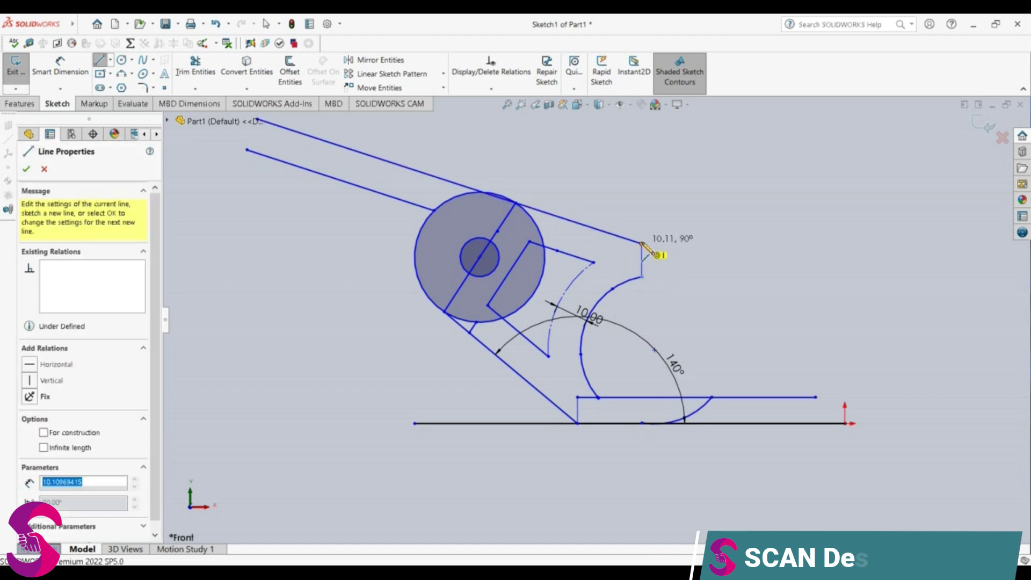
key(Escape)
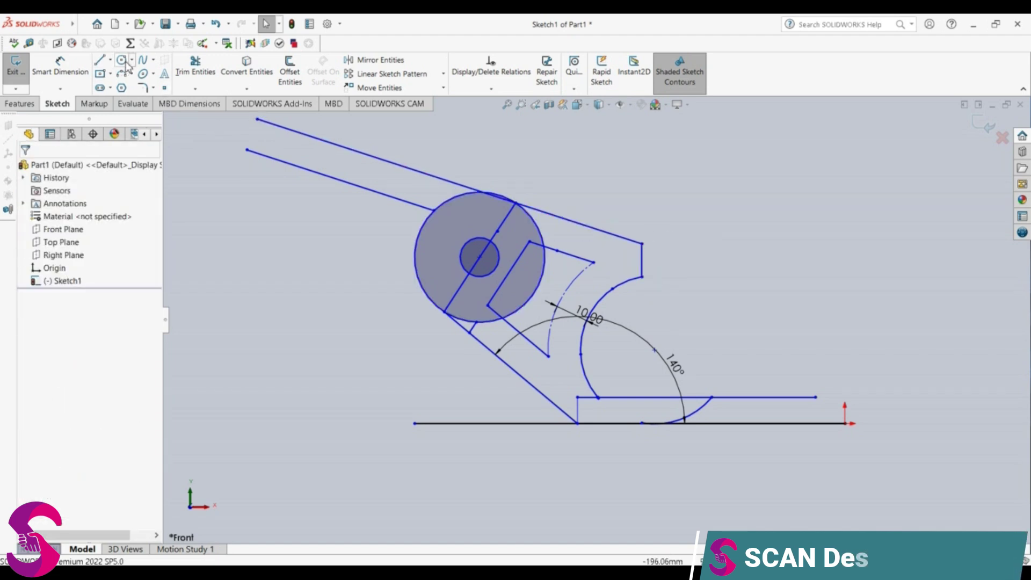
Draw a small circle centred on the short vertical line's midpoint, reaching both of its ends
click(121, 59)
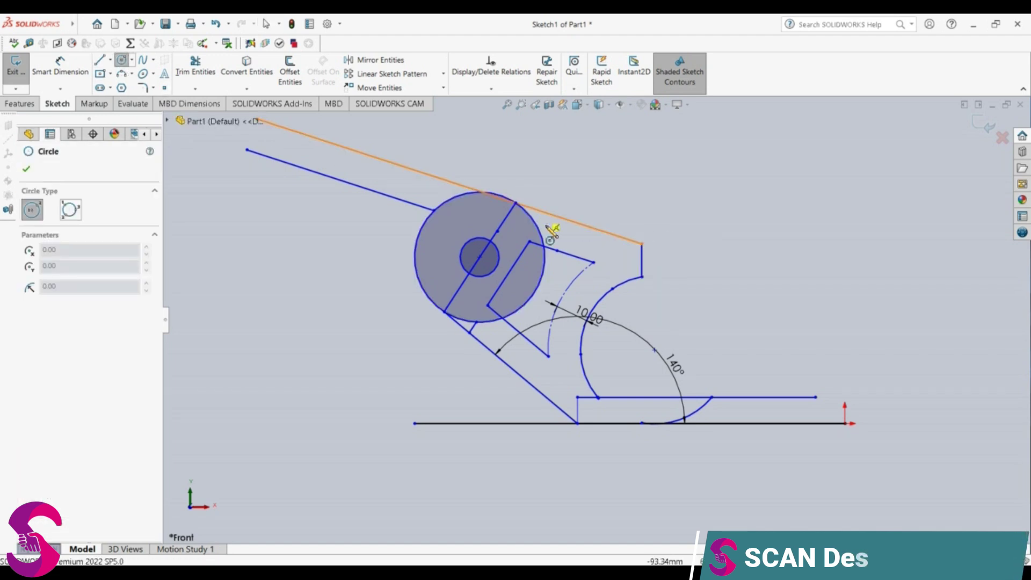
click(642, 260)
click(655, 257)
key(Escape)
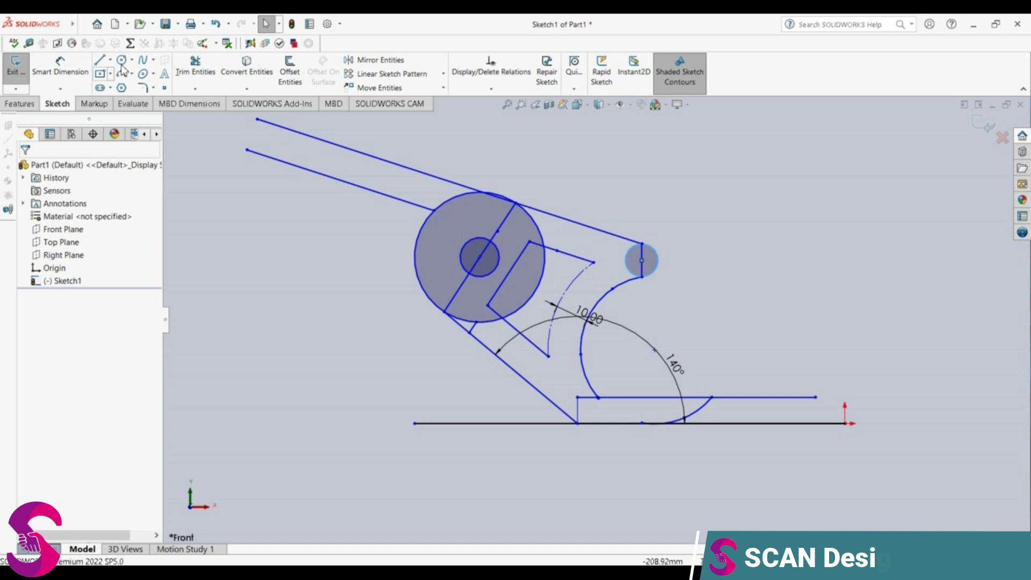
Trim away the small circle's left half and delete the short vertical line to leave a rounded end
click(195, 67)
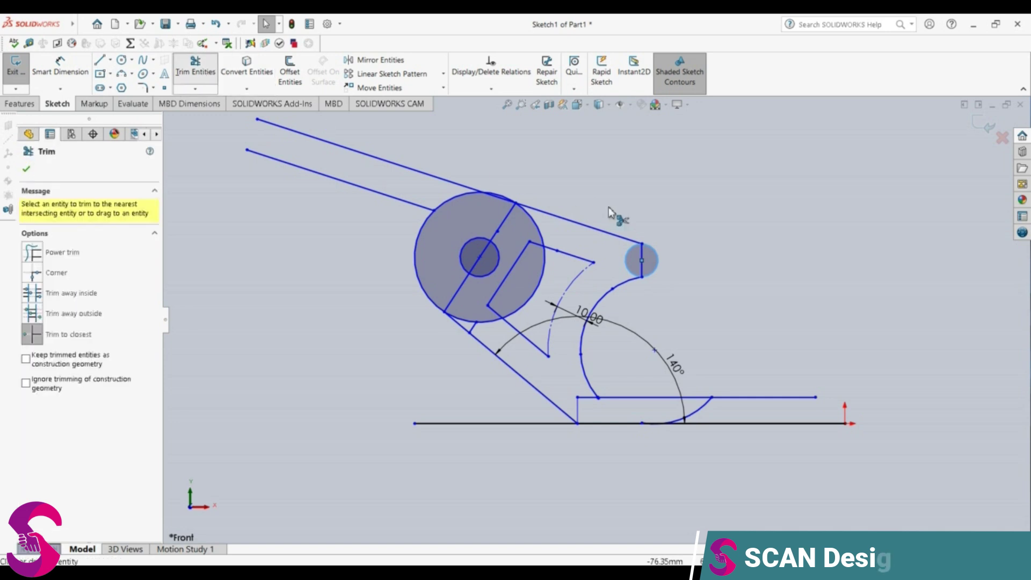
click(631, 260)
key(Escape)
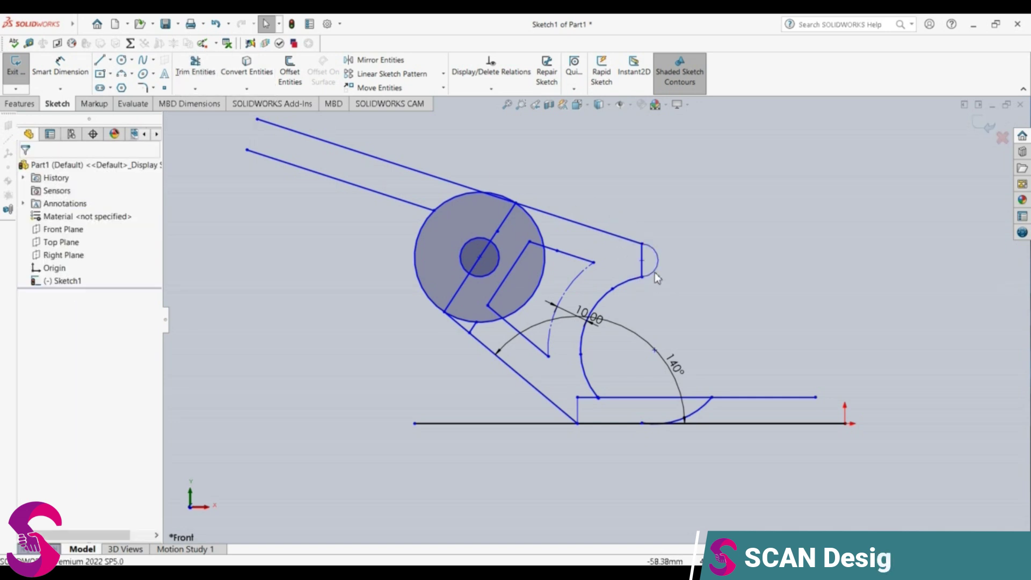
click(642, 270)
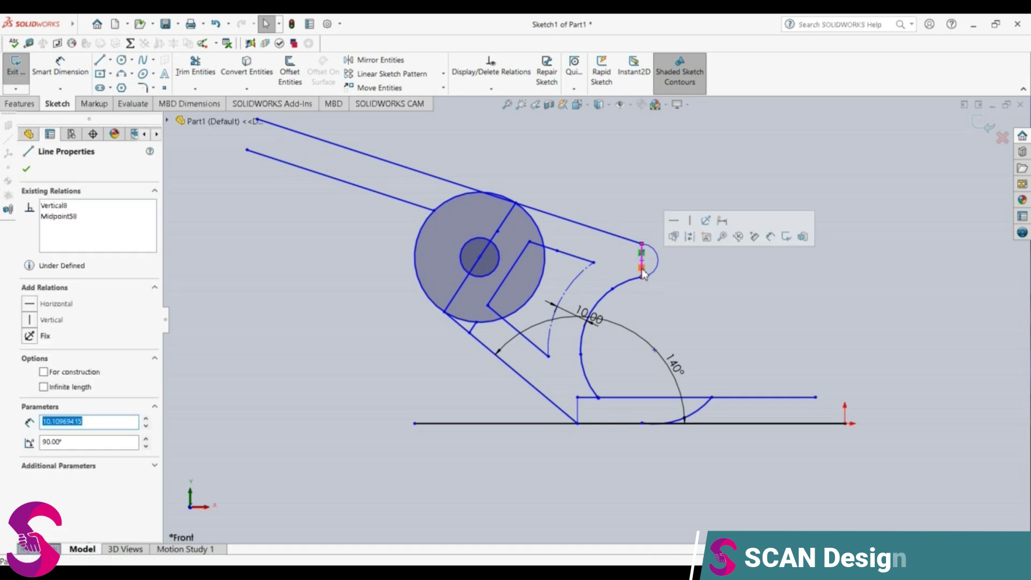
key(Delete)
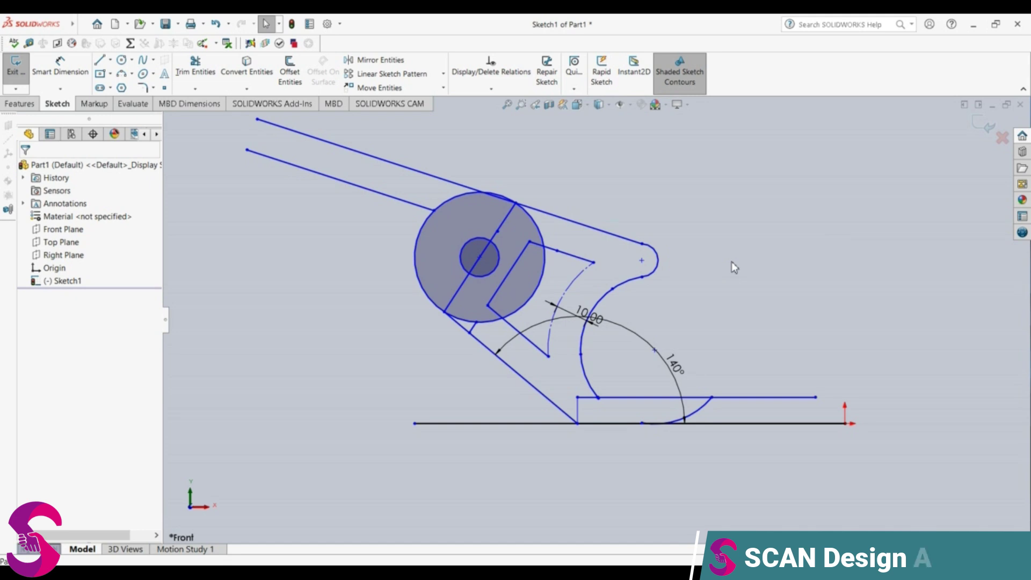
Undo the rounded end and vertical line between the upper slanted line and the solid arc
scroll(663, 276, down, 1)
click(663, 273)
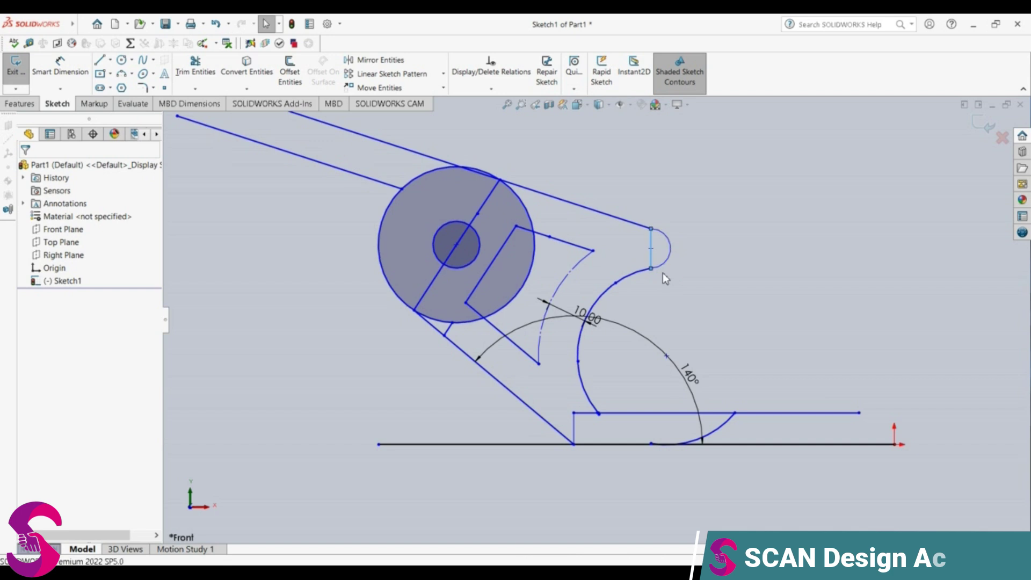
key(Delete)
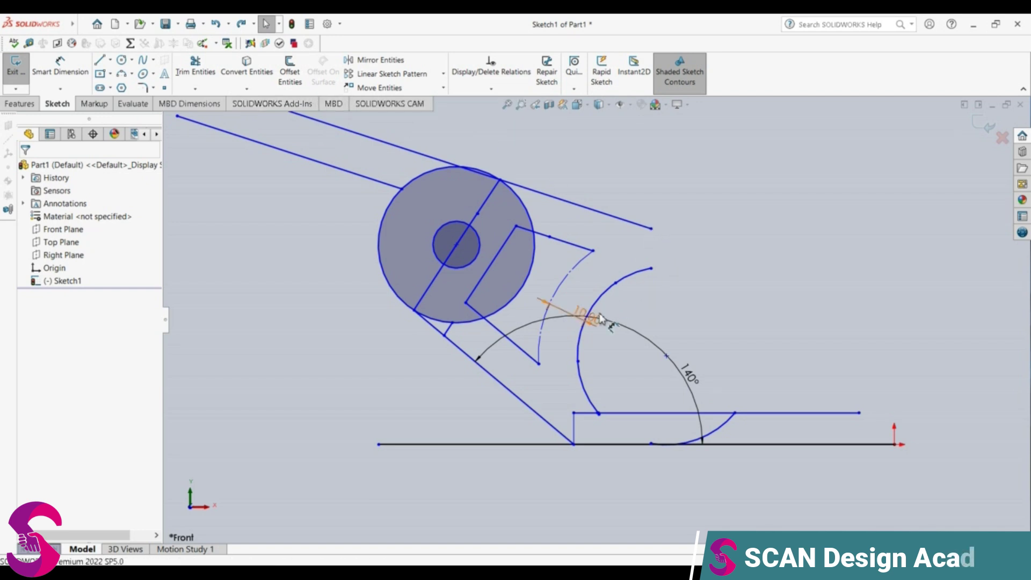
Draw a line from the upper slanted line's lower end to the point on the solid arc just before its upper end
click(101, 61)
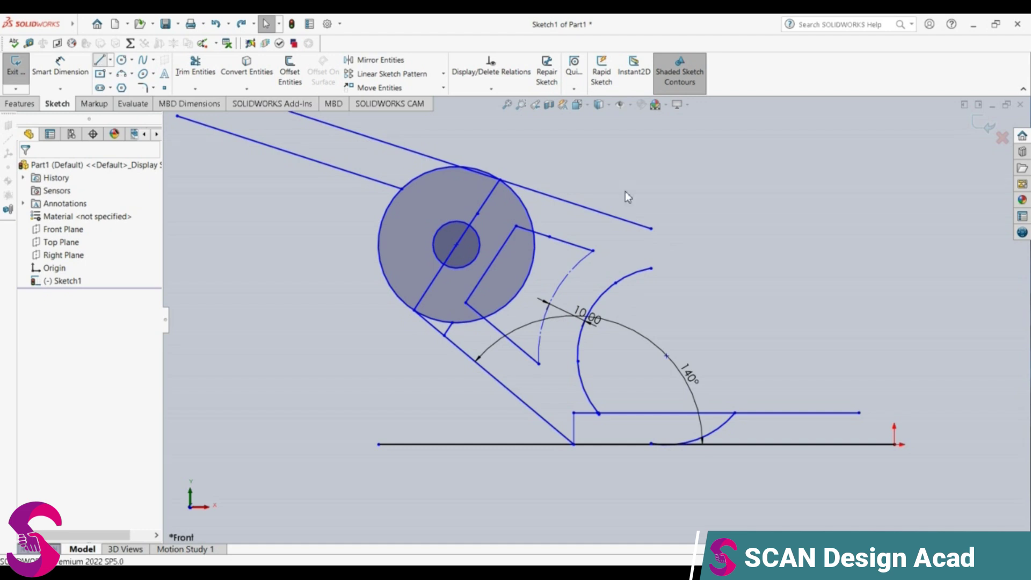
click(651, 229)
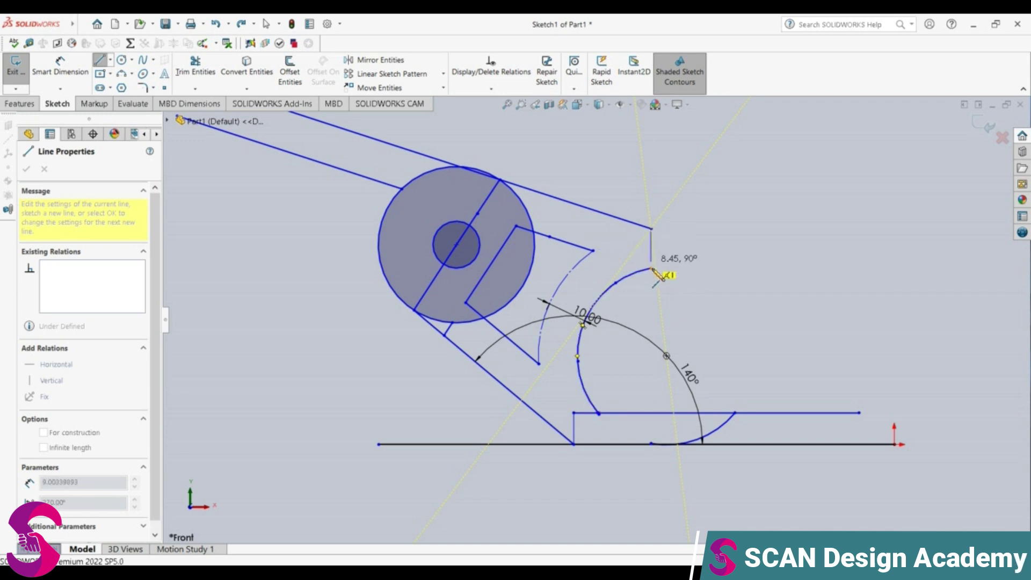
click(616, 283)
key(Escape)
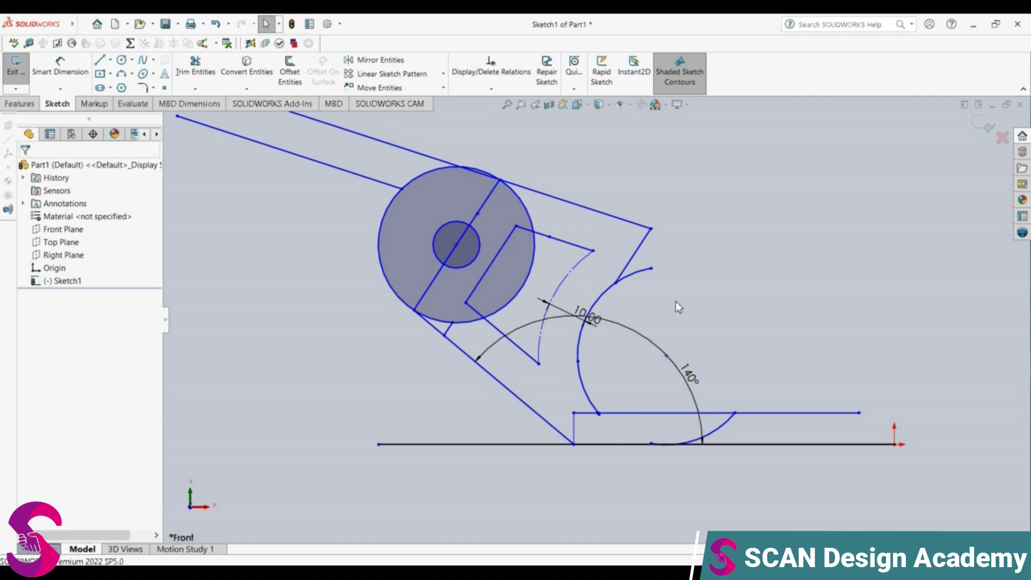
Delete the line joining the upper slanted line to the solid arc
click(195, 67)
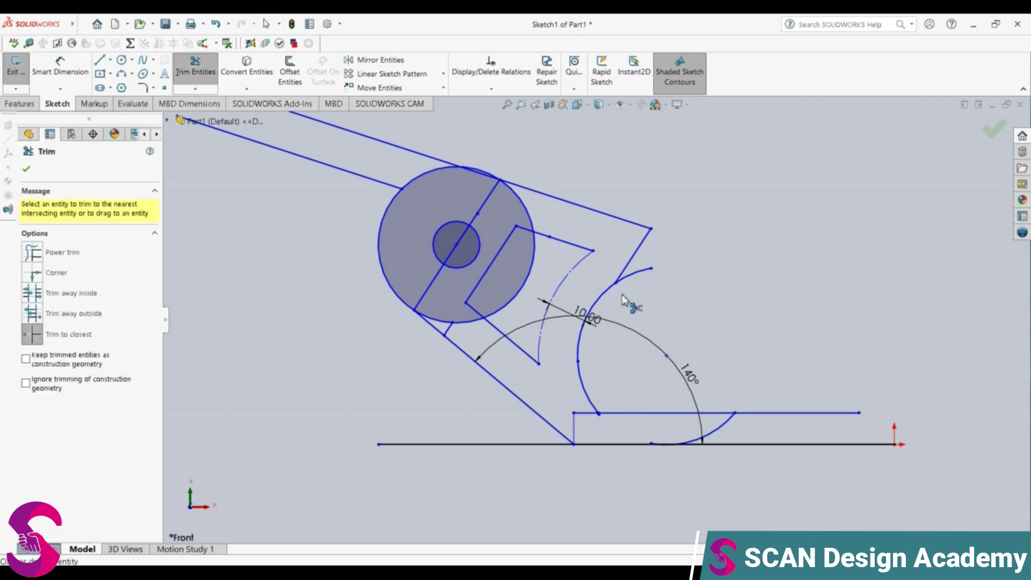
key(Escape)
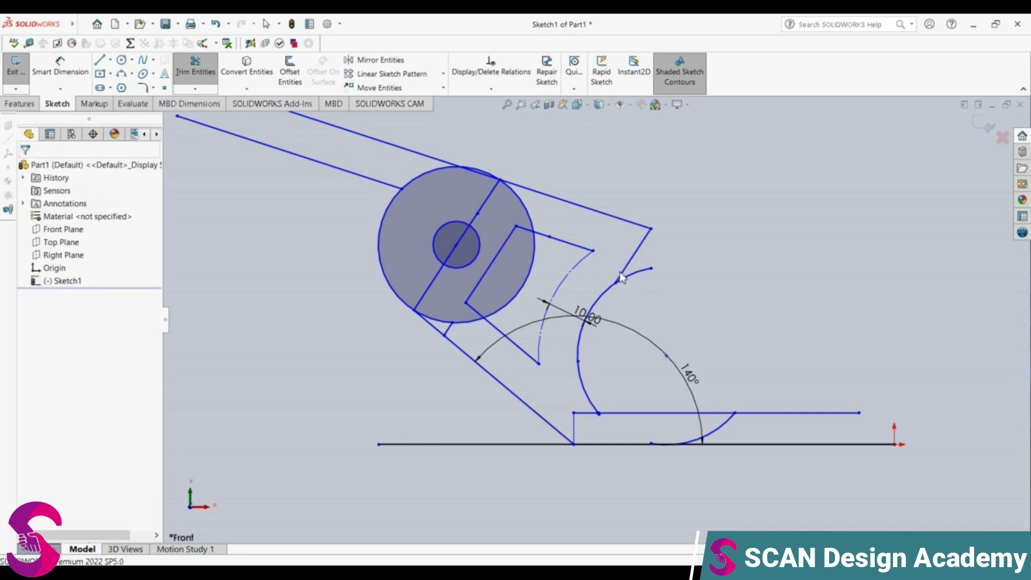
click(622, 273)
key(Delete)
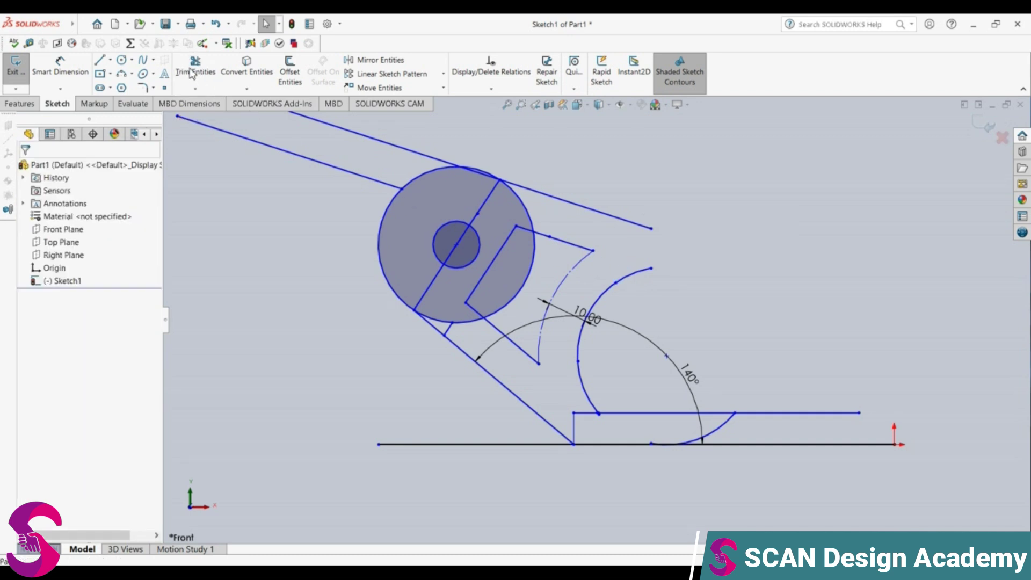
Draw a line from the upper slanted line's lower end to the solid arc, meeting it tangentially
click(100, 60)
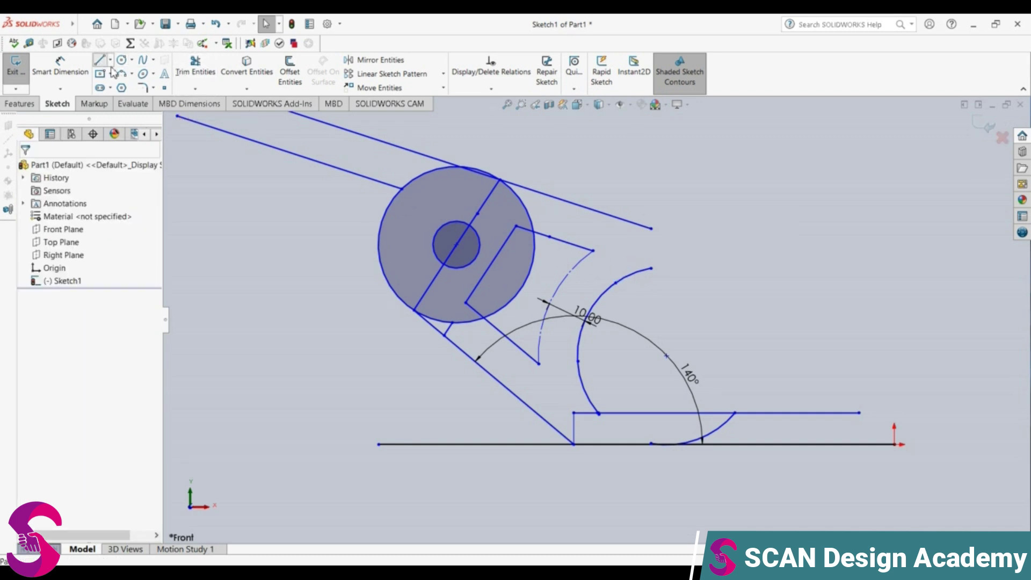
click(652, 230)
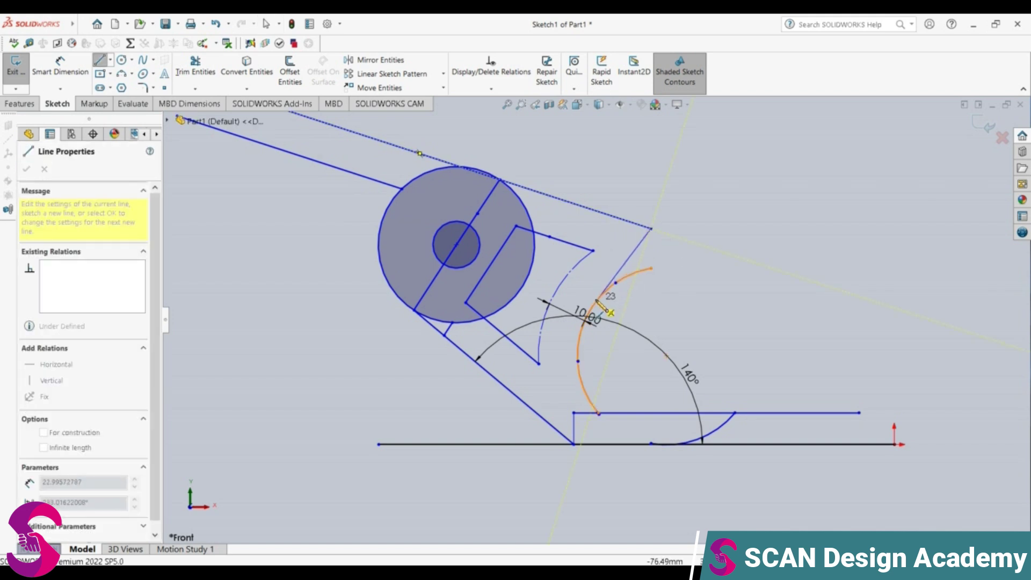
click(597, 301)
key(Escape)
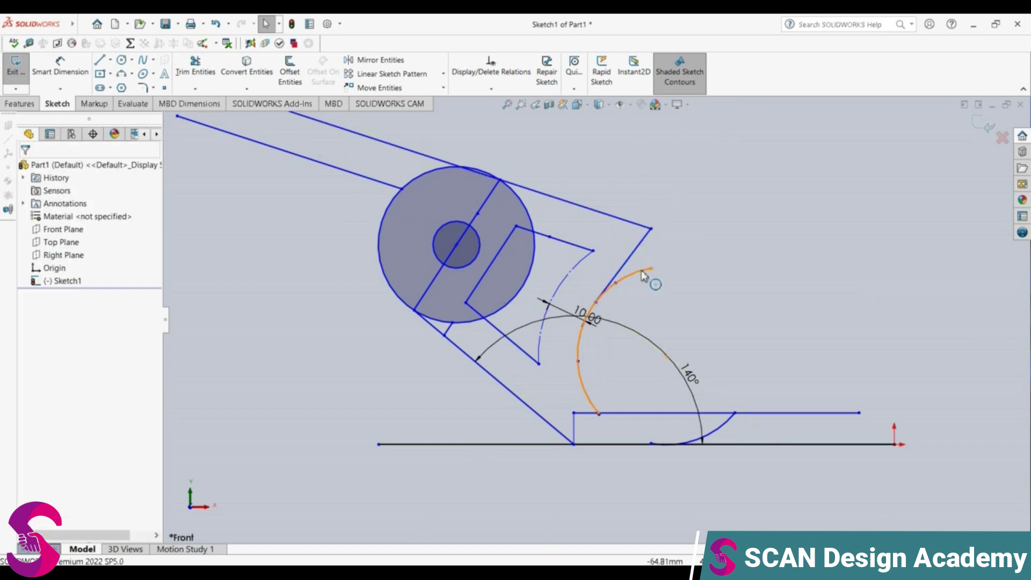
Trim the upper end of the solid arc beyond the new joining line and undo the extra trim
click(199, 82)
click(625, 277)
click(609, 291)
key(ctrl+z)
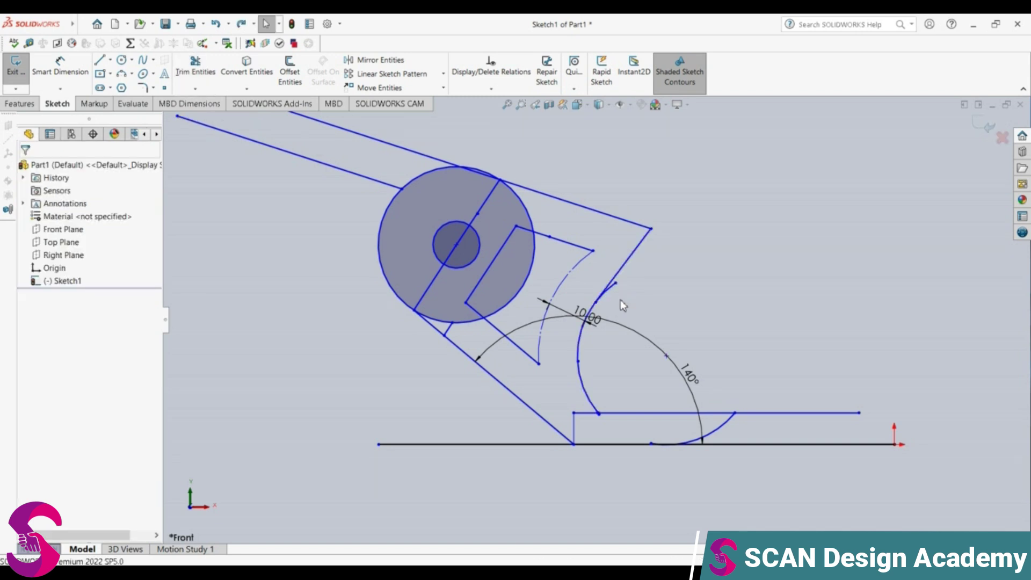
Trim the solid arc's remaining stub past the joining line's lower end, undoing the surplus trim
scroll(619, 300, down, 2)
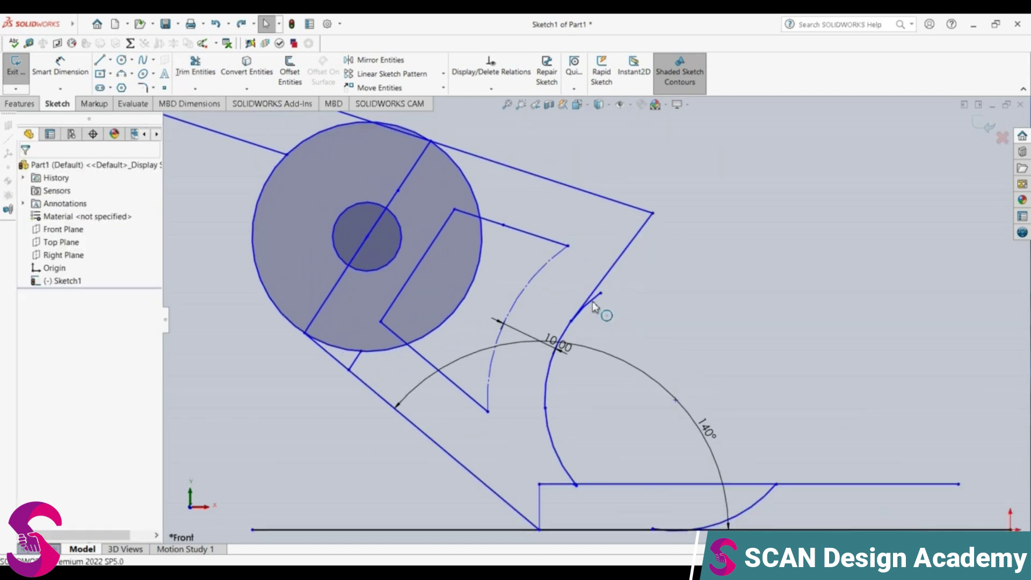
click(593, 306)
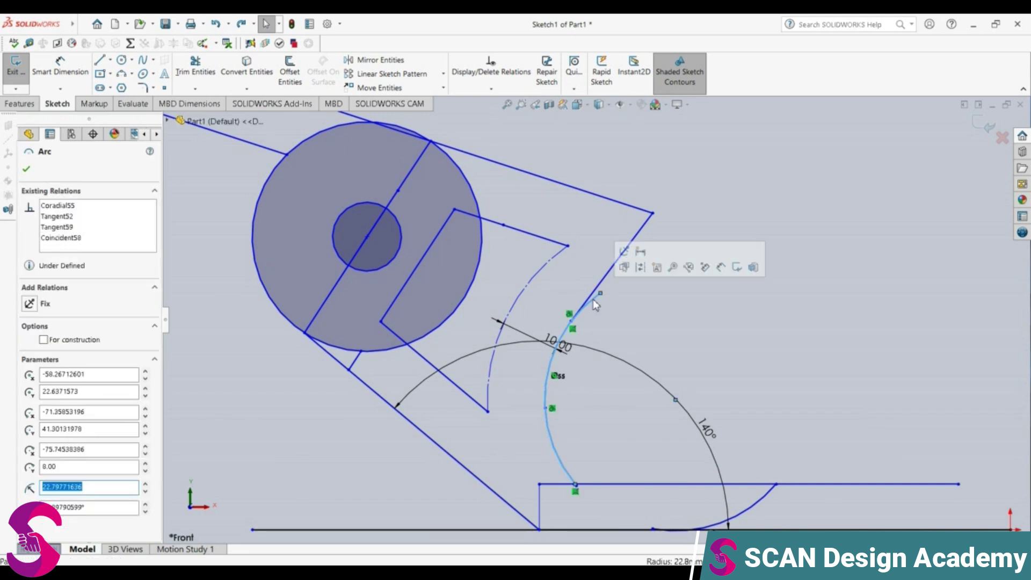
key(Escape)
click(195, 67)
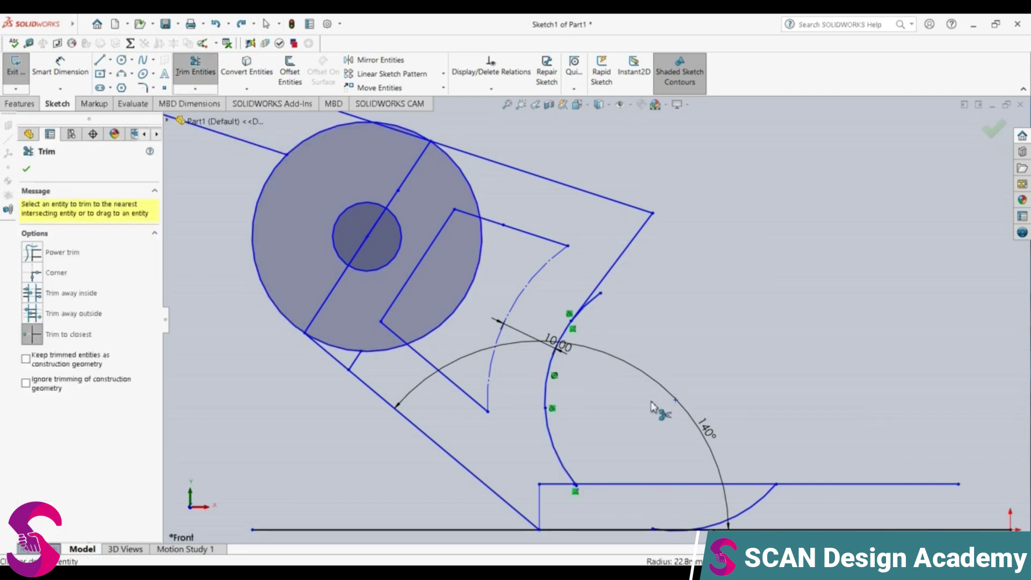
click(592, 302)
click(593, 304)
key(Escape)
key(ctrl+z)
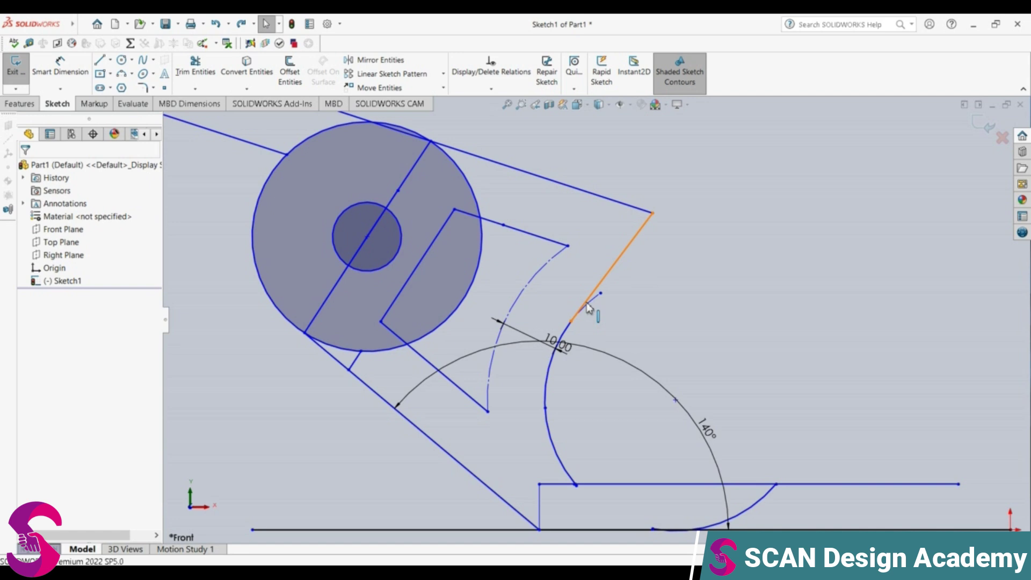
Draw a three-point arc from the upper horizontal line up to the joining line's lower end, following the existing arc
click(592, 302)
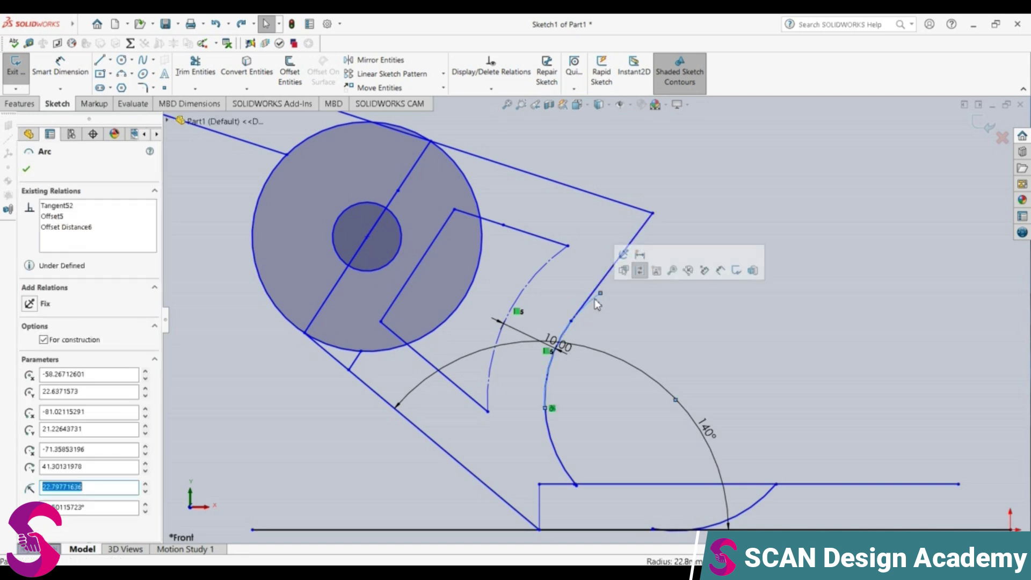
click(597, 331)
scroll(595, 316, down, 3)
scroll(595, 321, down, 3)
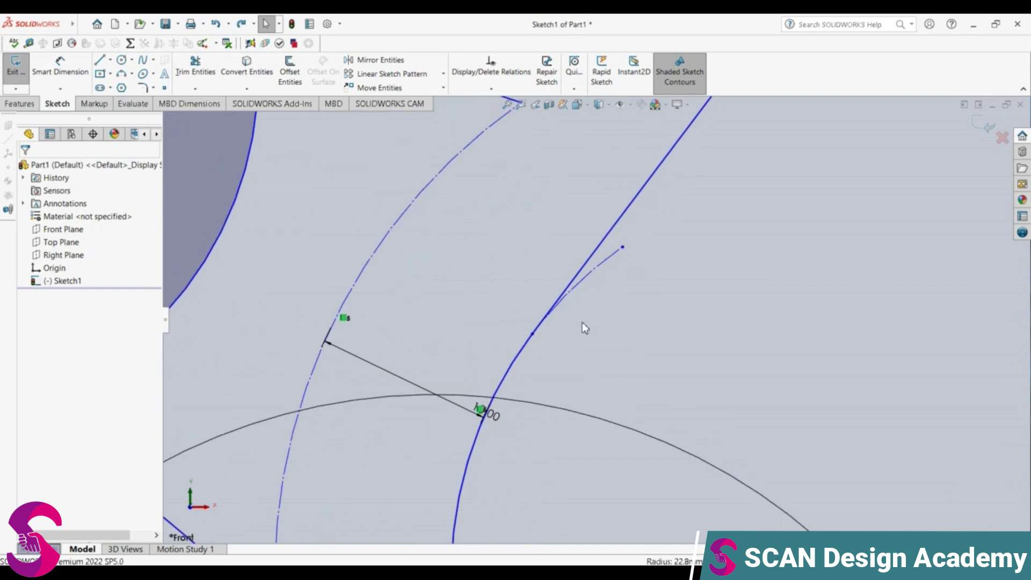
click(567, 290)
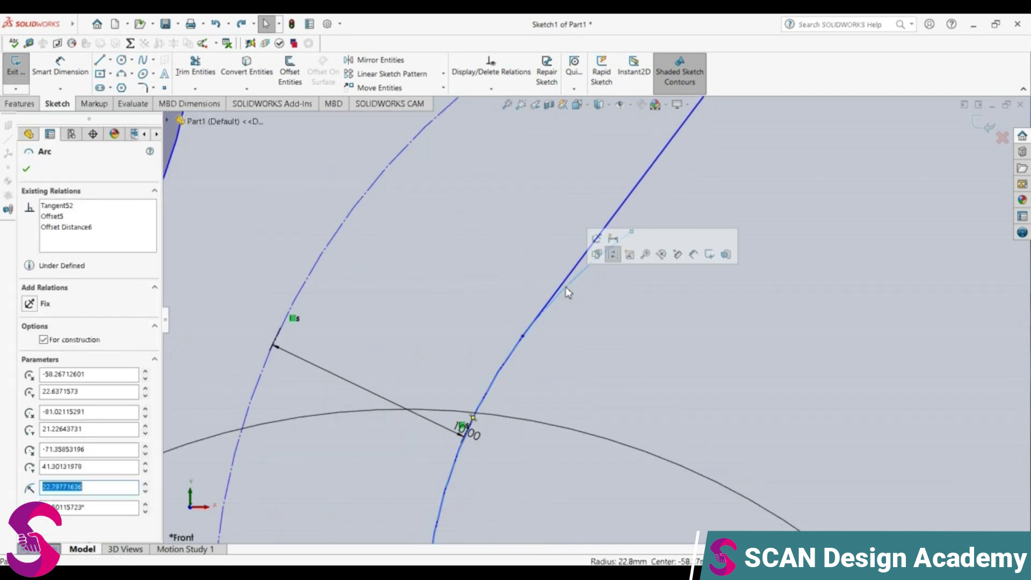
scroll(609, 315, up, 5)
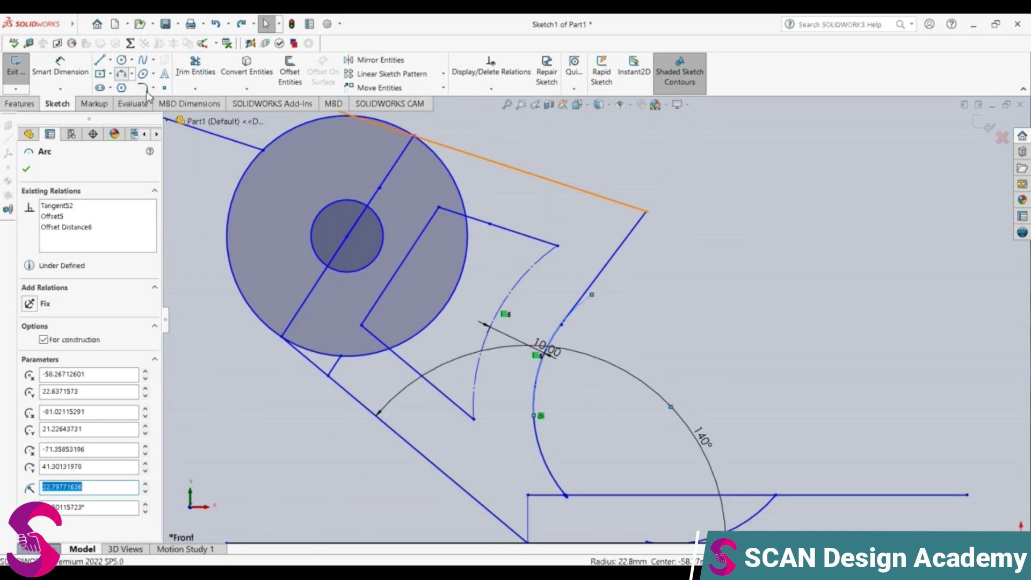
click(122, 73)
click(565, 496)
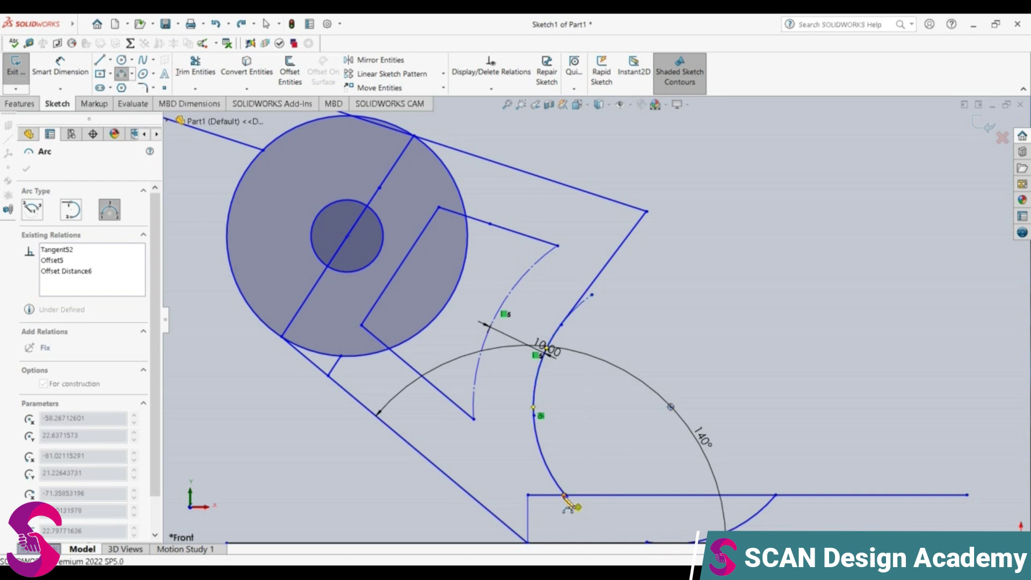
click(561, 325)
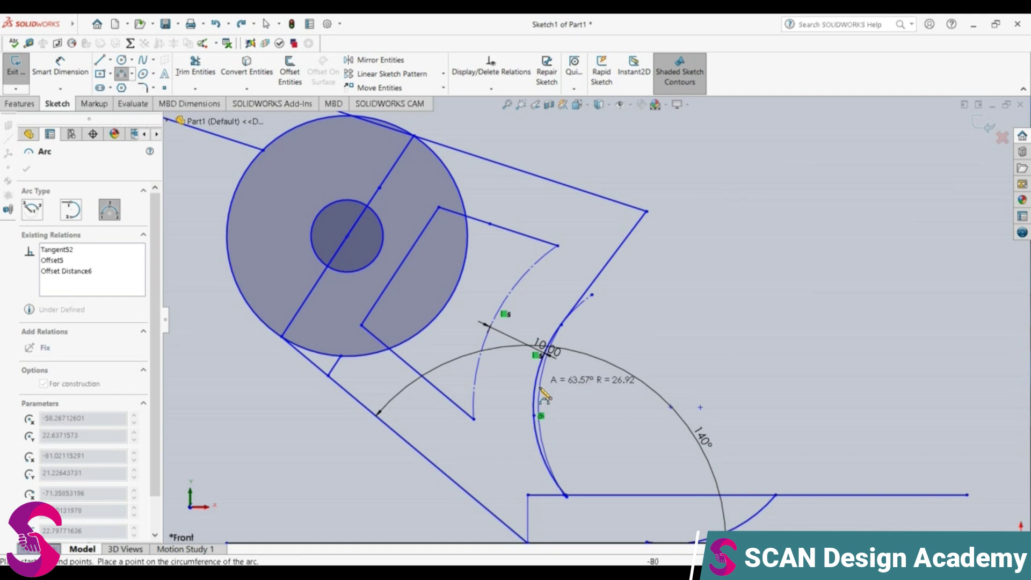
click(536, 402)
key(Escape)
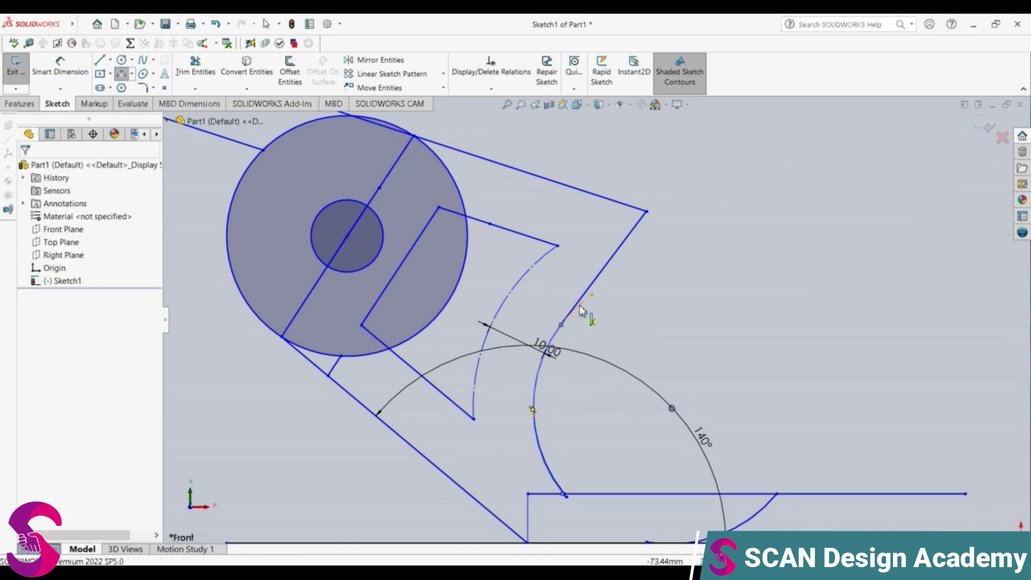
Delete the construction arc that projects past the joining line's lower end
click(584, 305)
key(Delete)
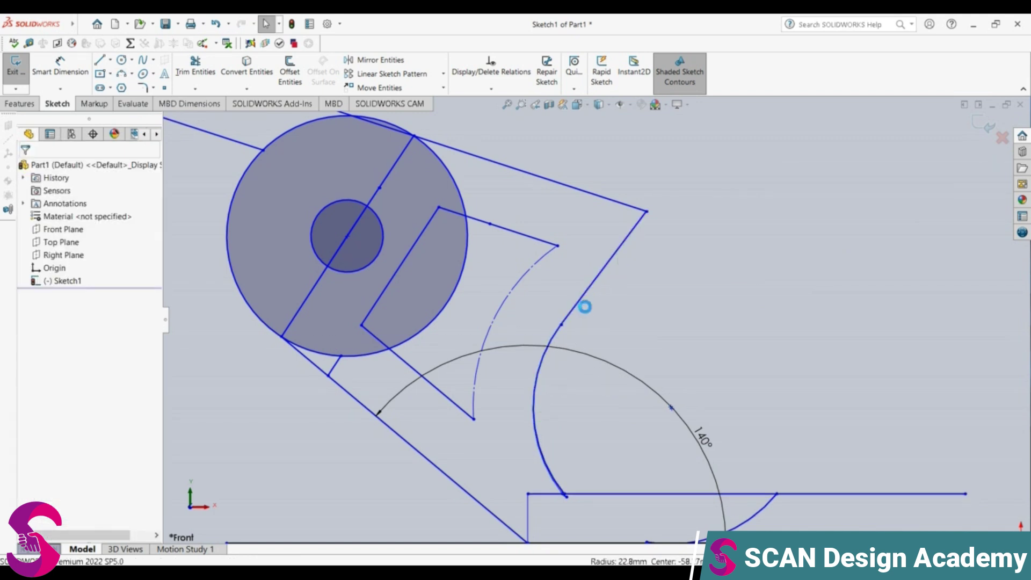
scroll(632, 271, down, 2)
scroll(631, 271, up, 2)
scroll(632, 272, down, 4)
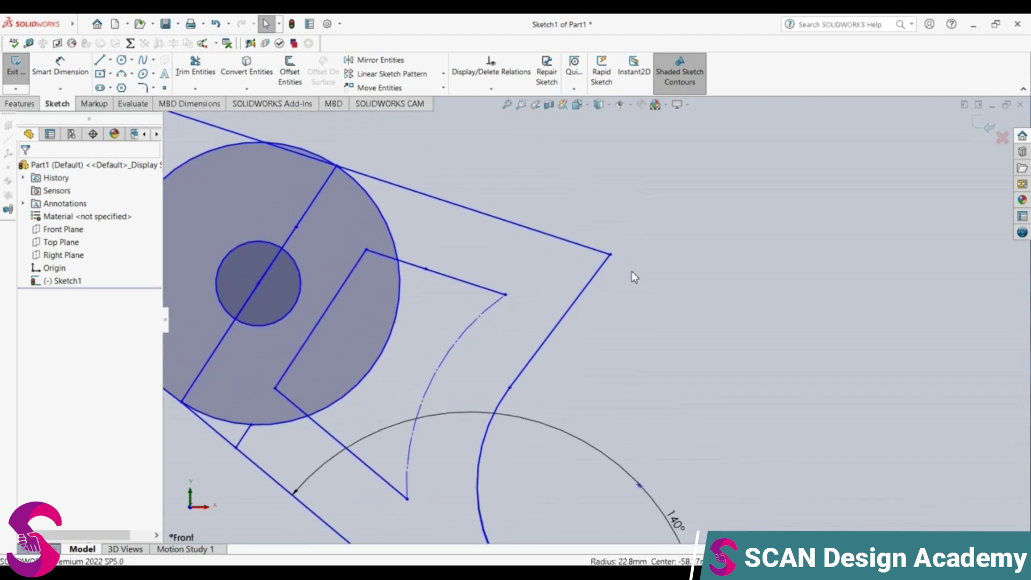
scroll(633, 277, up, 5)
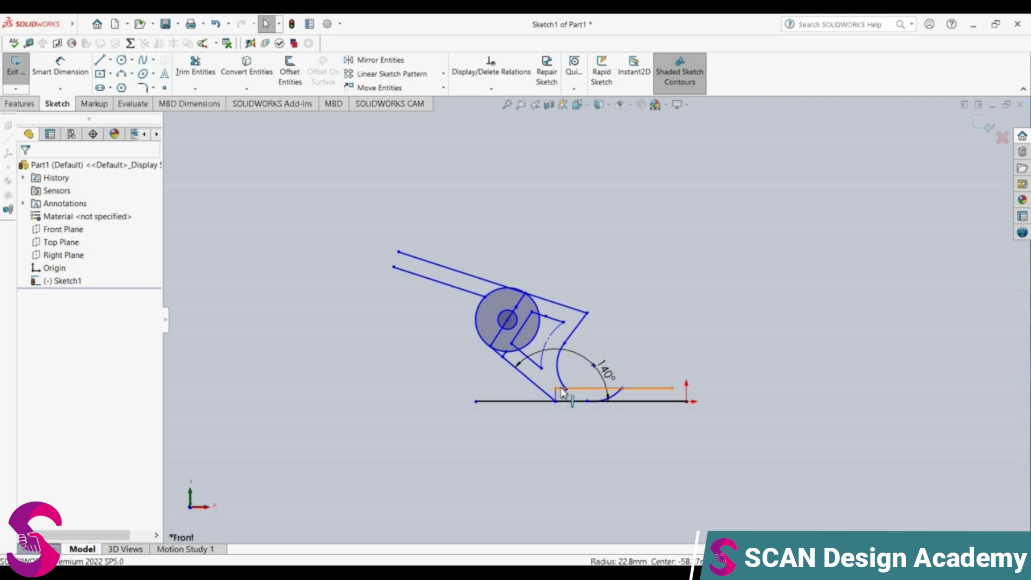
Trim away the short vertical line and the piece of the upper horizontal line extending left past the arc
click(195, 67)
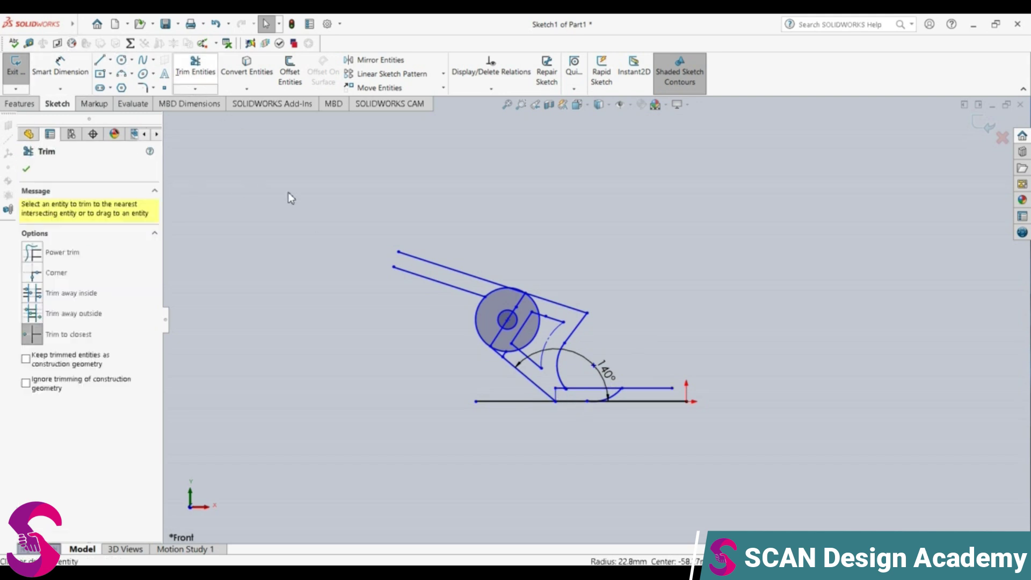
click(555, 394)
click(560, 388)
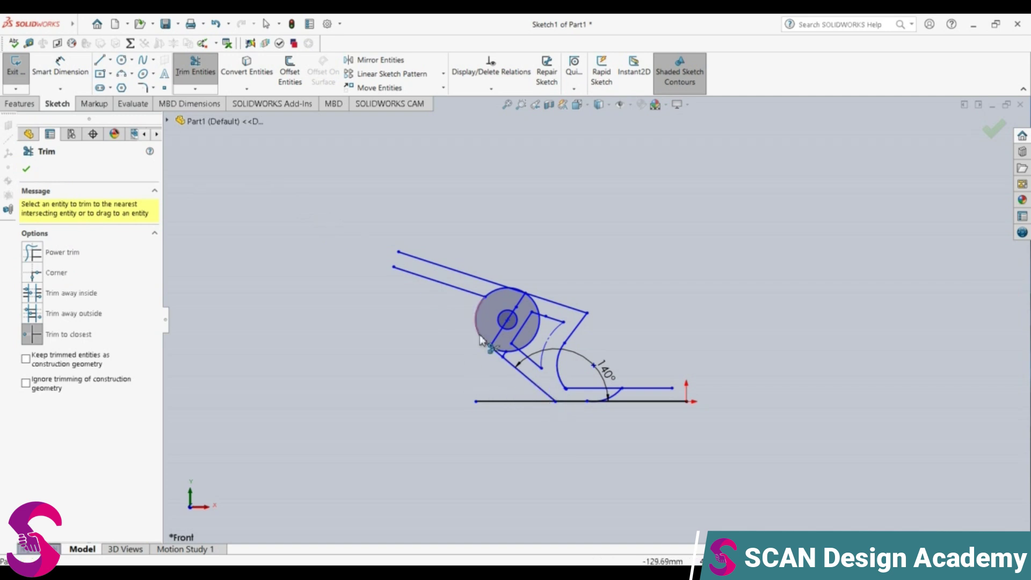
key(Escape)
Delete the 140° angle dimension and the small arc between the two horizontal lines
scroll(508, 354, down, 2)
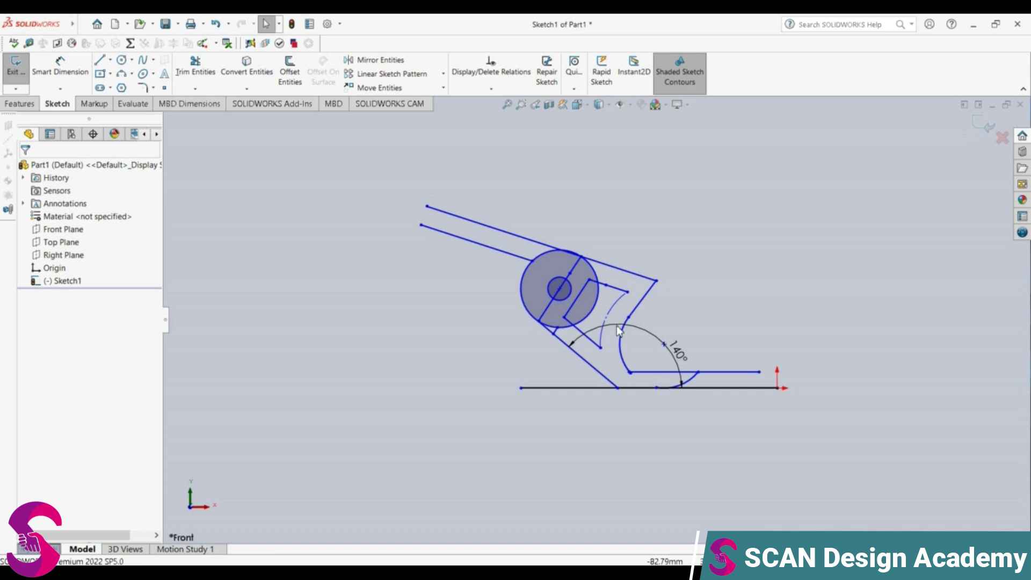
key(ctrl+z)
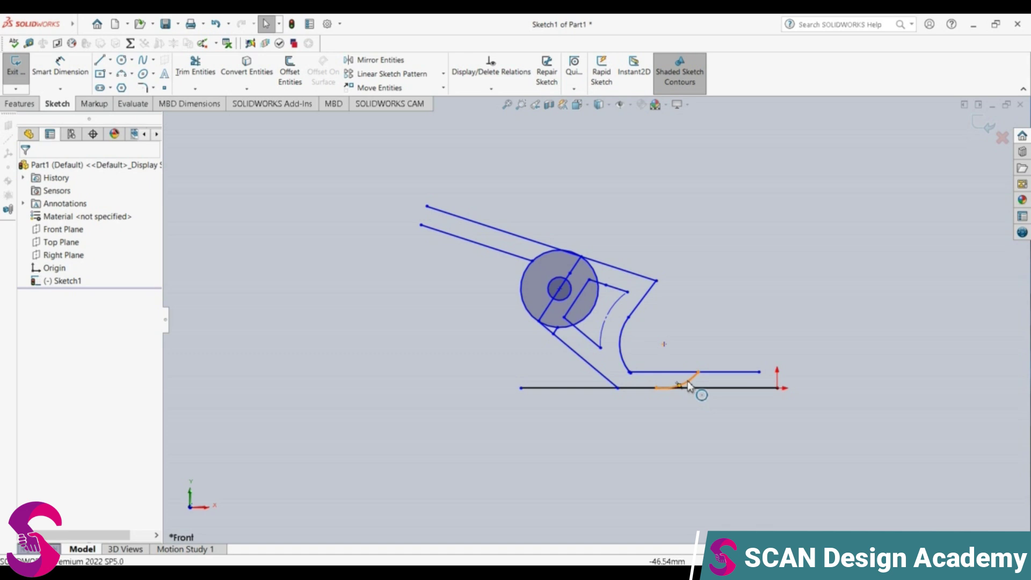
key(ctrl+z)
scroll(615, 317, down, 3)
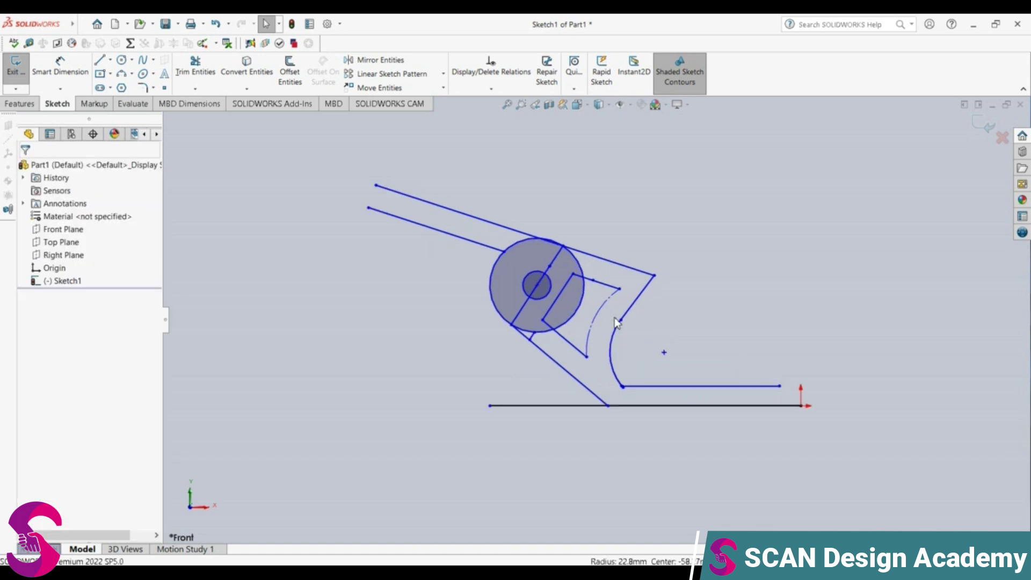
Close the inner cutout with a three-point arc drawn over the construction arc between its two open ends
click(123, 75)
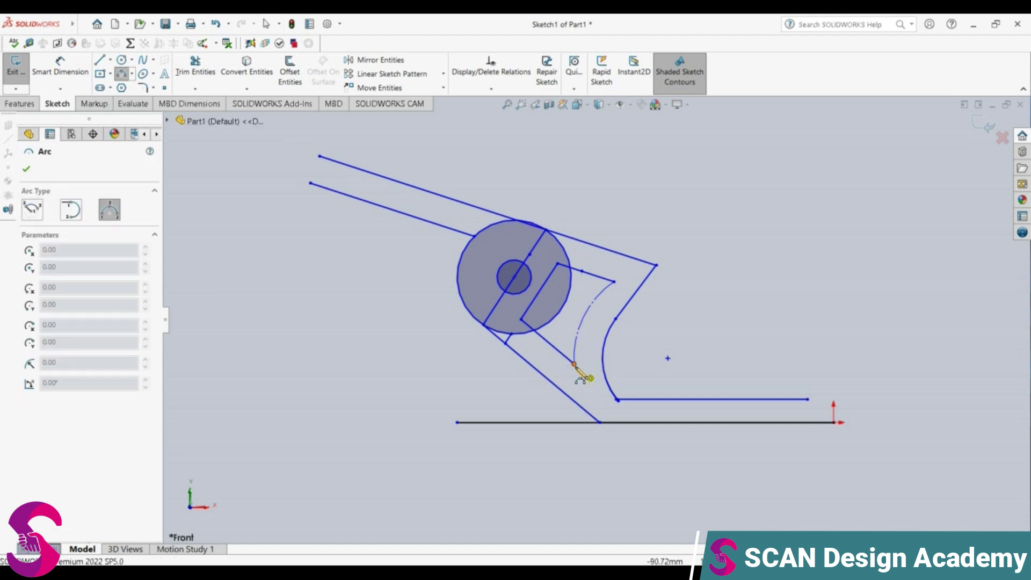
drag(575, 364, 614, 281)
click(596, 305)
key(Escape)
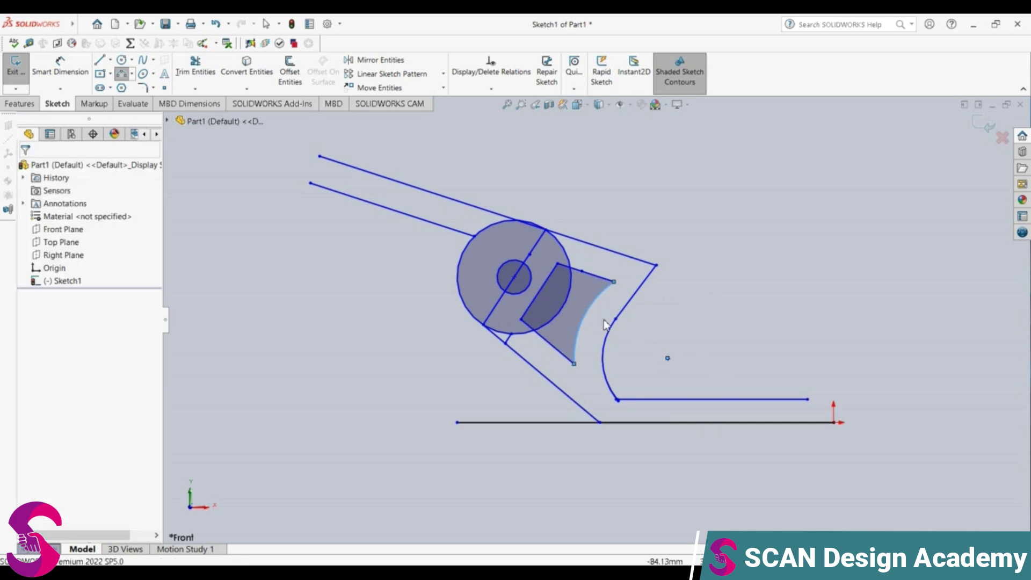
Delete the short line below the large circle and the diagonal lines running through the circle's centre
scroll(591, 307, down, 2)
scroll(591, 311, down, 2)
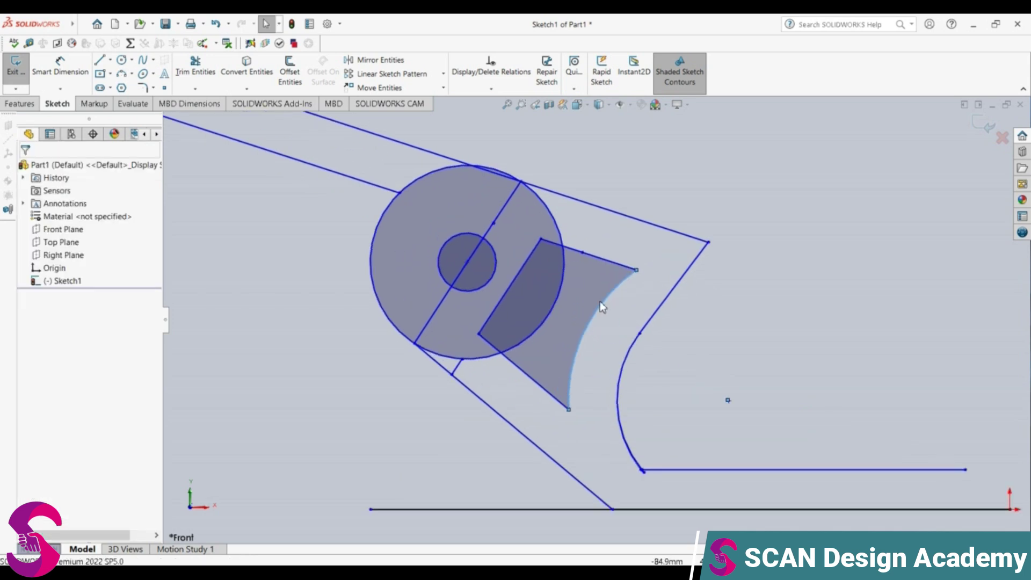
click(455, 369)
key(Escape)
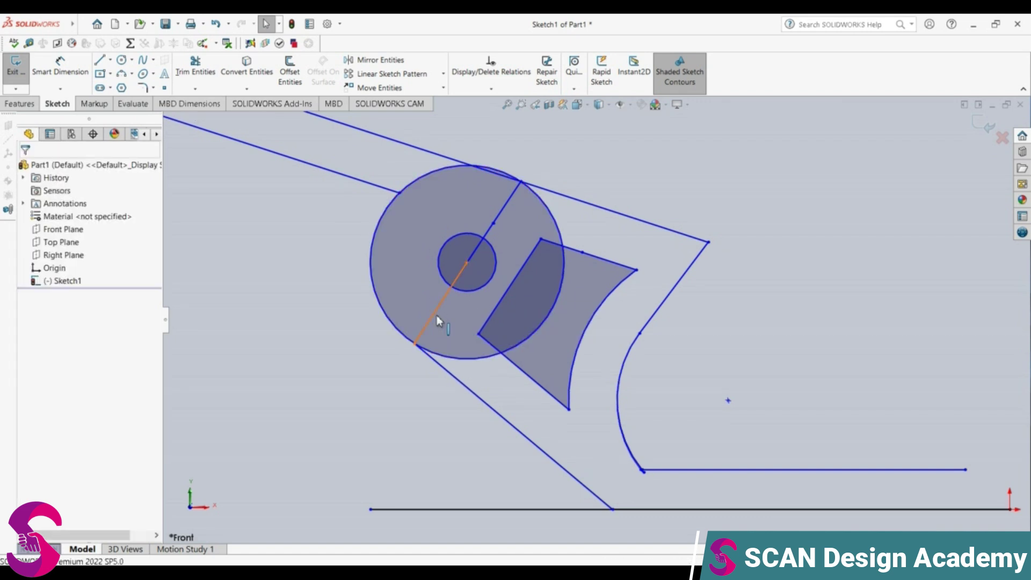
click(460, 273)
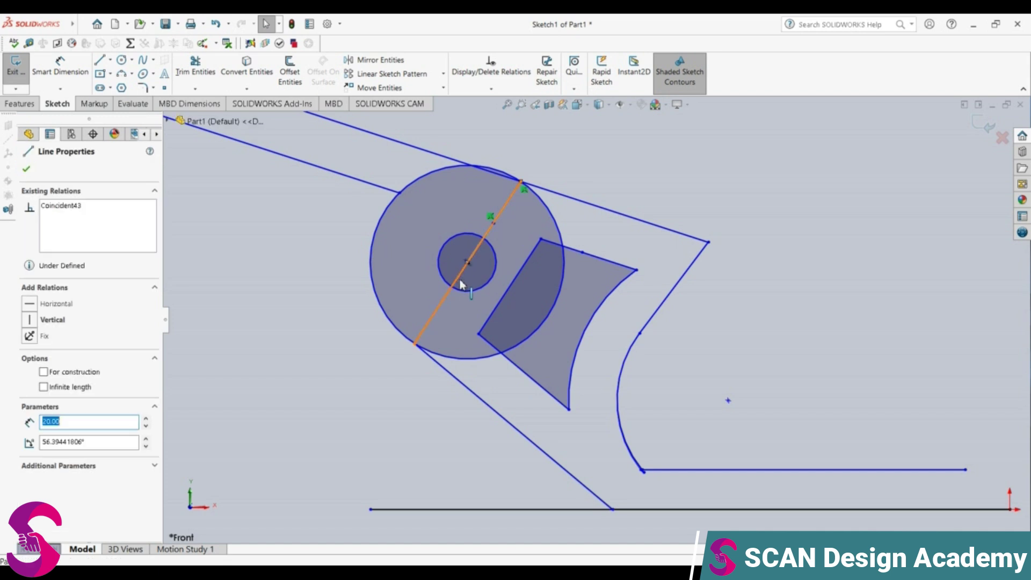
key(Escape)
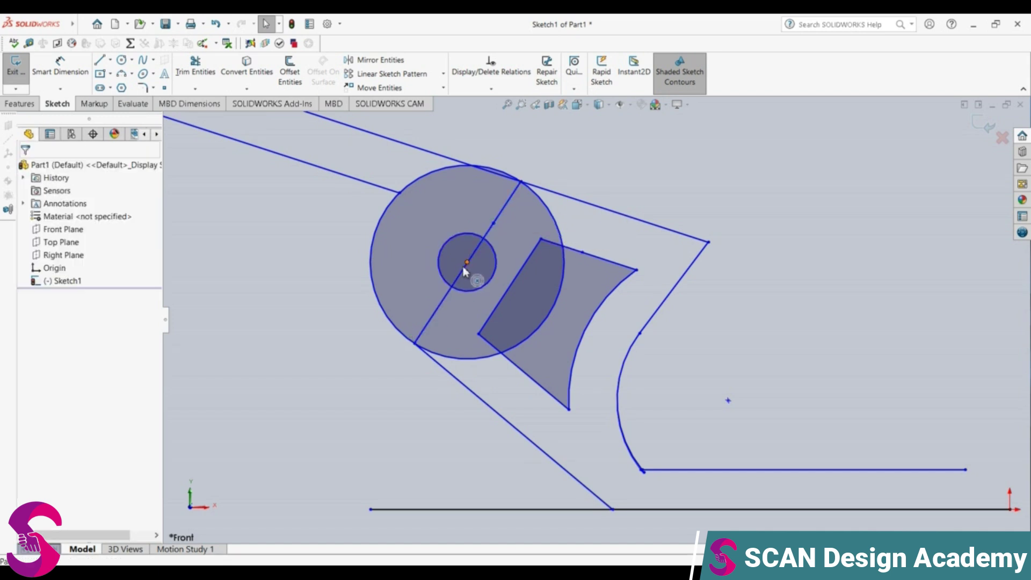
click(462, 274)
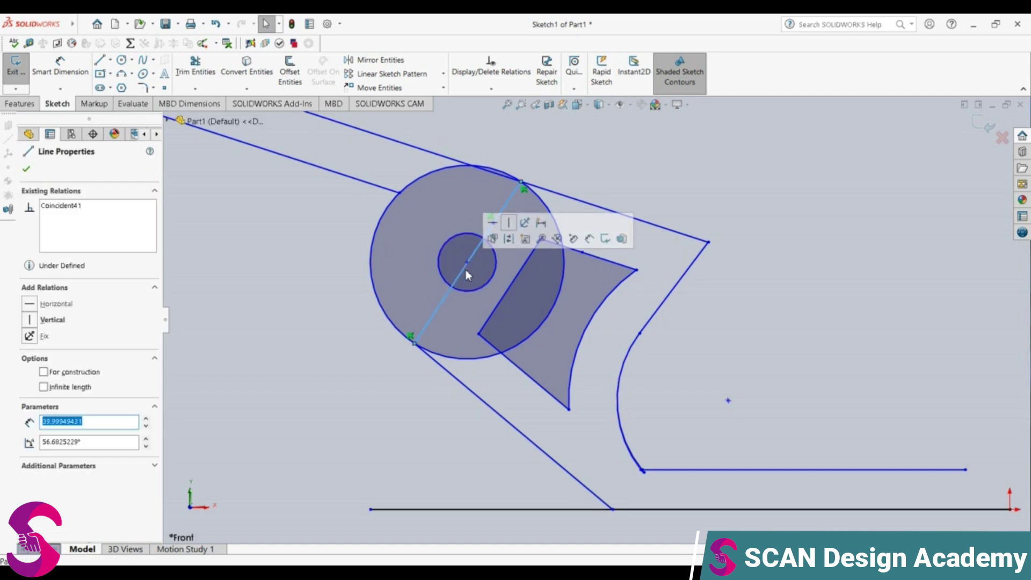
key(Delete)
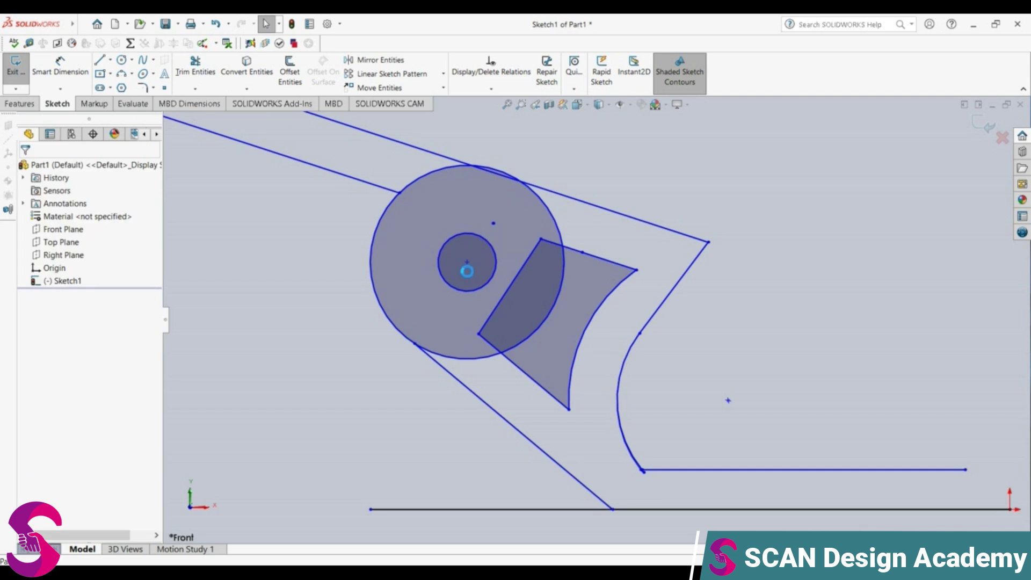
Delete the lower slanted line left of the large circle and trim the upper slanted line's part beyond the circle
click(374, 188)
key(Delete)
click(195, 67)
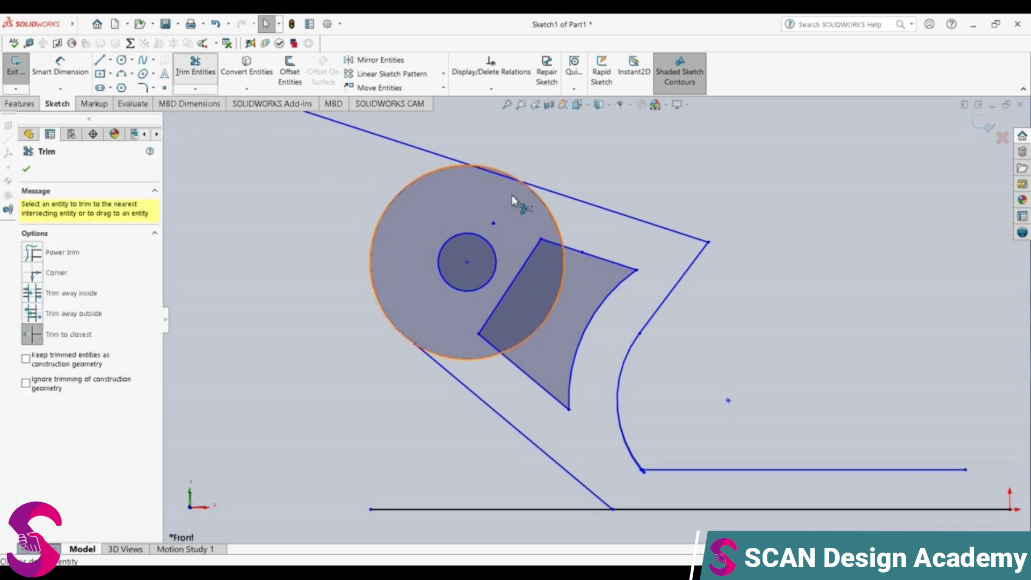
click(460, 164)
key(Escape)
scroll(596, 226, up, 2)
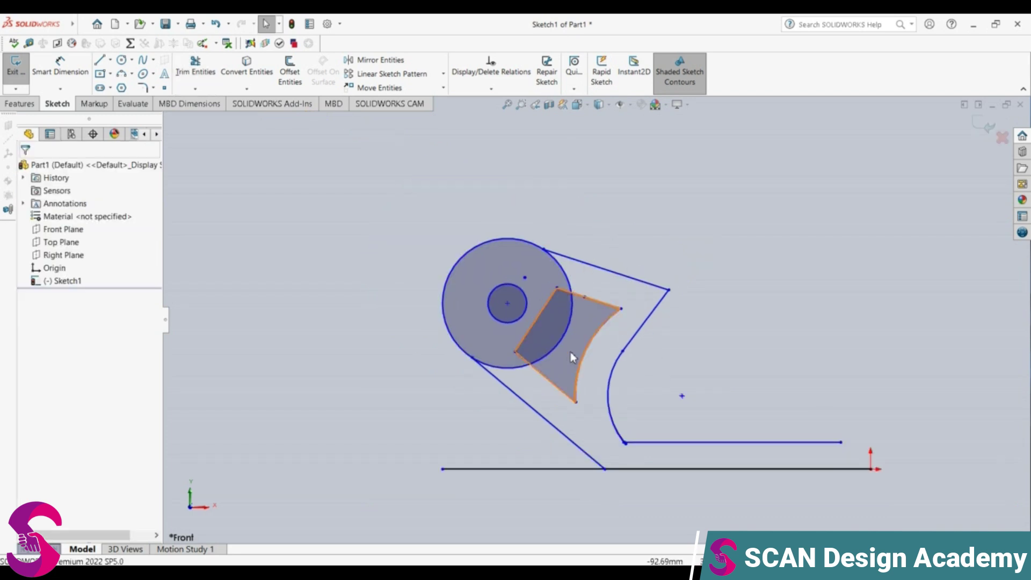
Trim the large circle's two arc pieces between the inner cutout and the upper and lower slanted lines
click(195, 67)
click(563, 268)
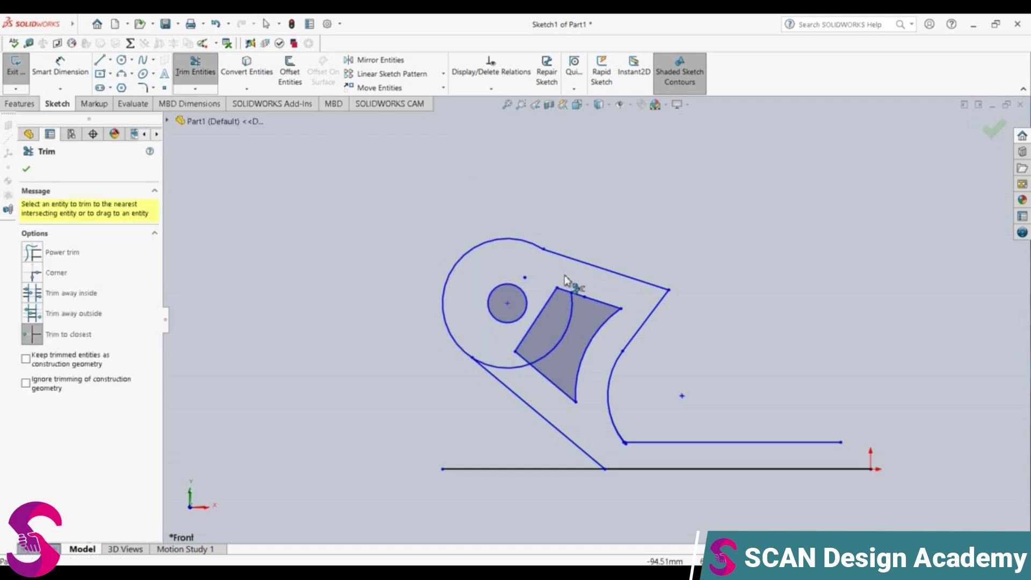
click(510, 368)
key(Escape)
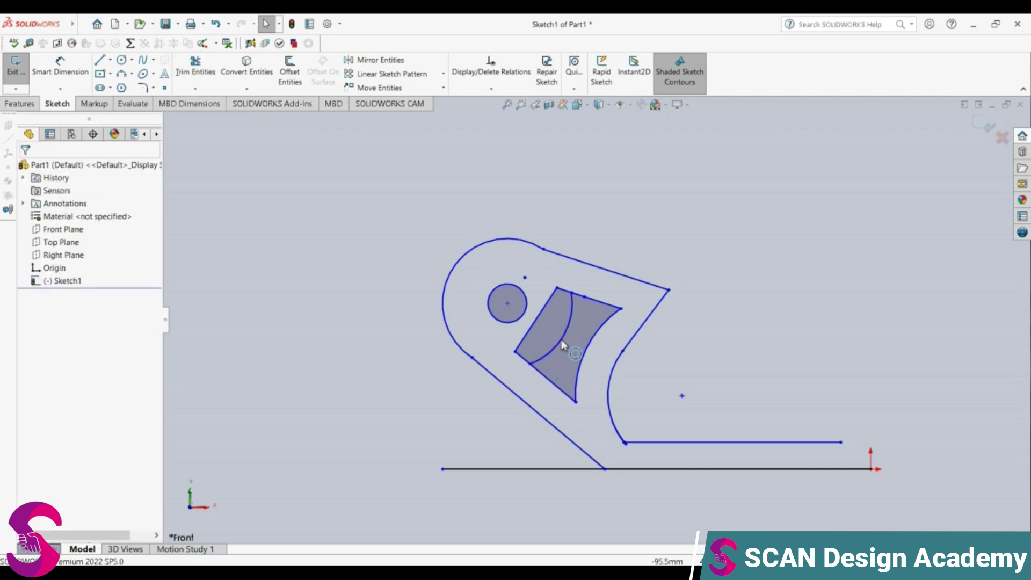
Delete the leftover arc running across the inside of the inner cutout
click(559, 344)
key(Delete)
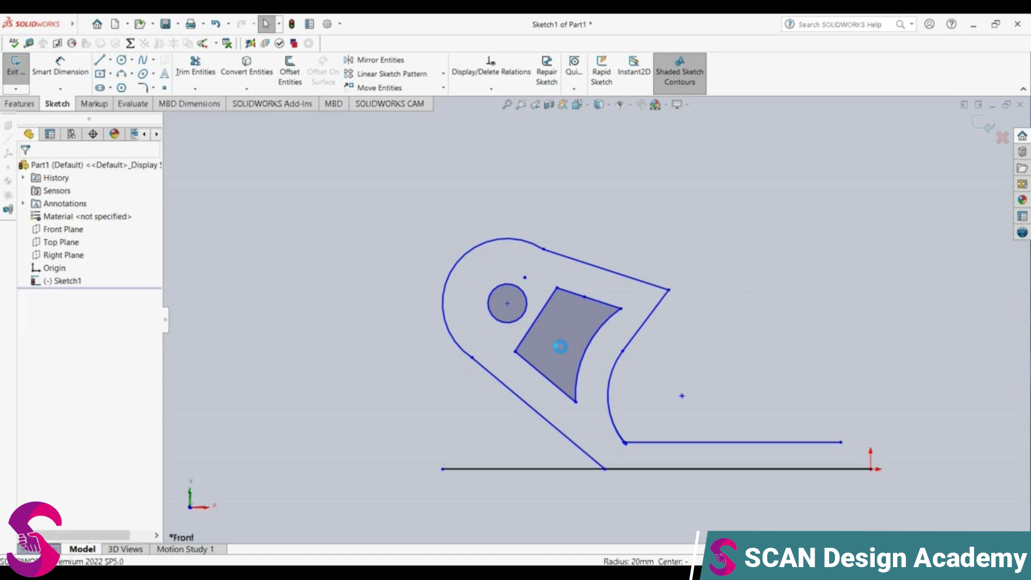
click(542, 249)
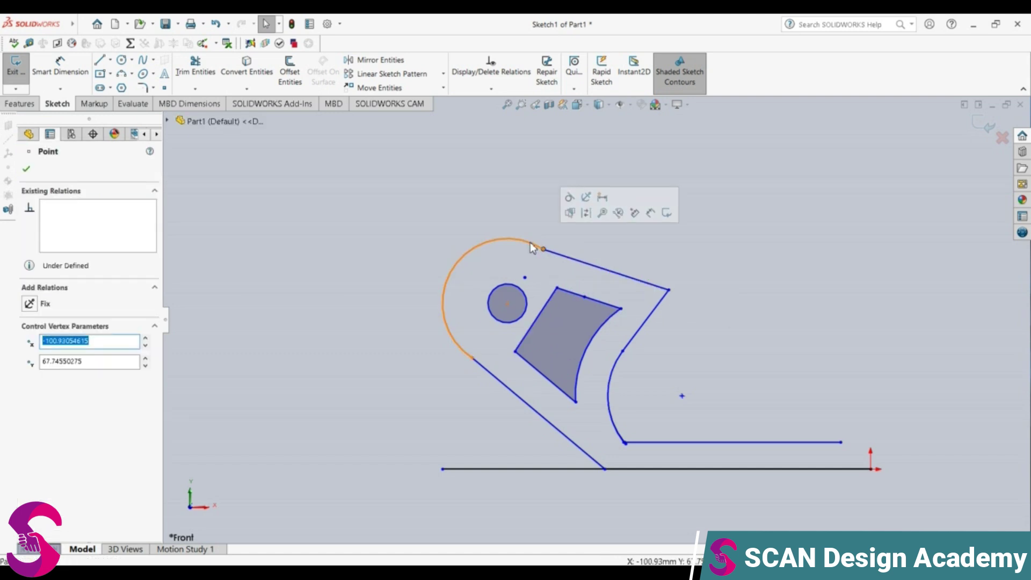
scroll(615, 305, up, 3)
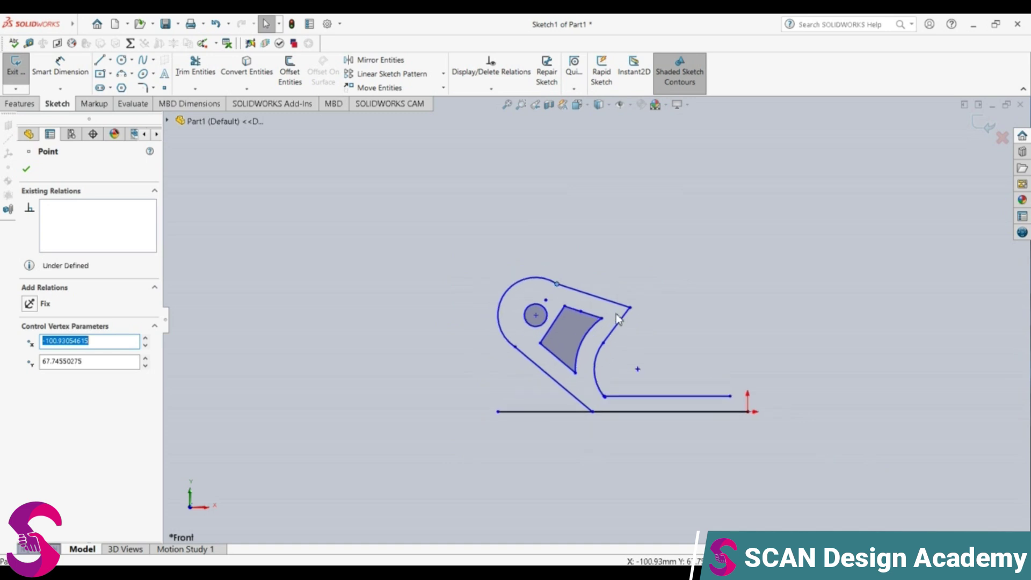
scroll(580, 285, down, 5)
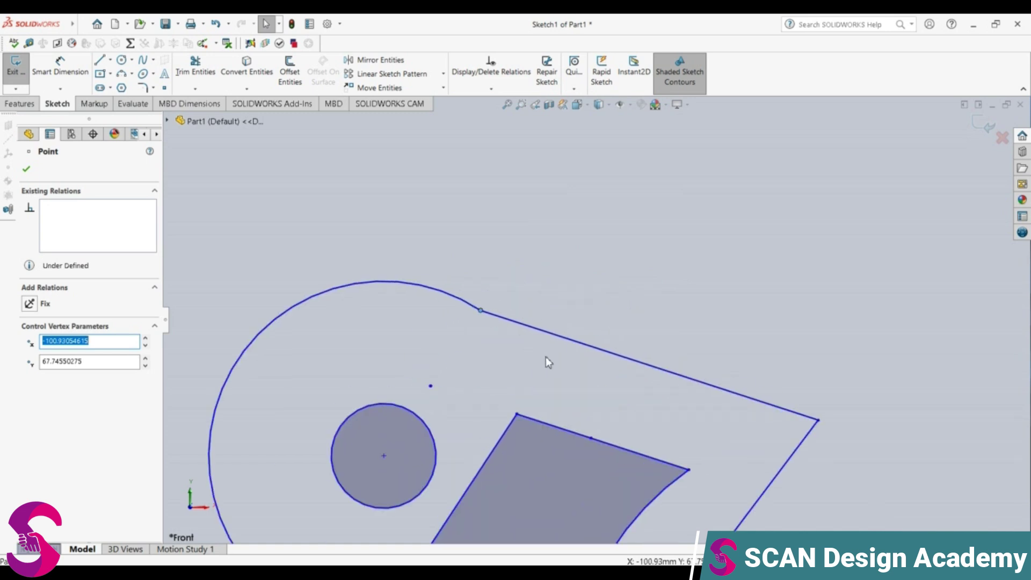
scroll(562, 341, up, 8)
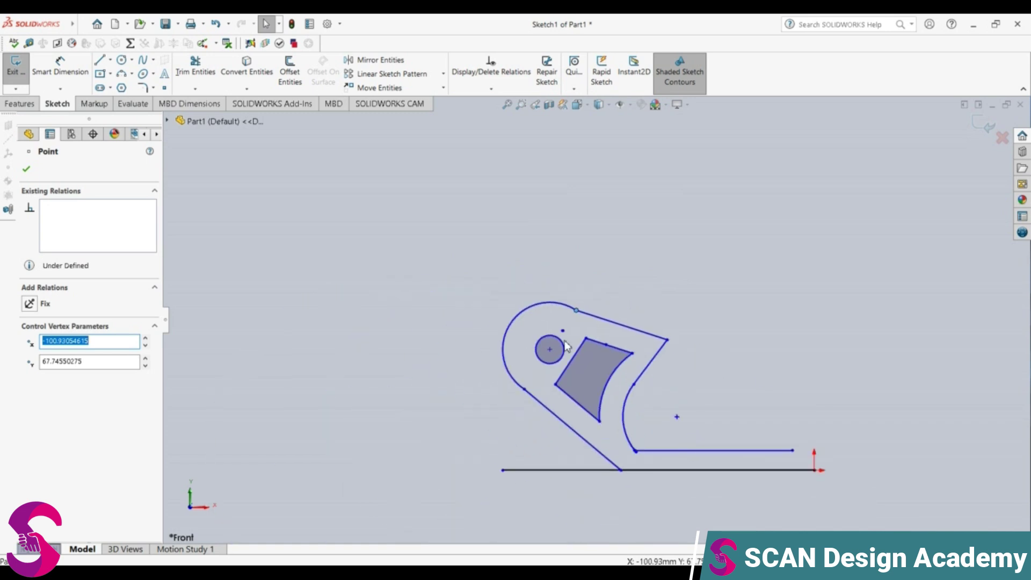
scroll(595, 321, up, 5)
Try to dimension the vertical line at the base line's right end as 102 mm
key(Escape)
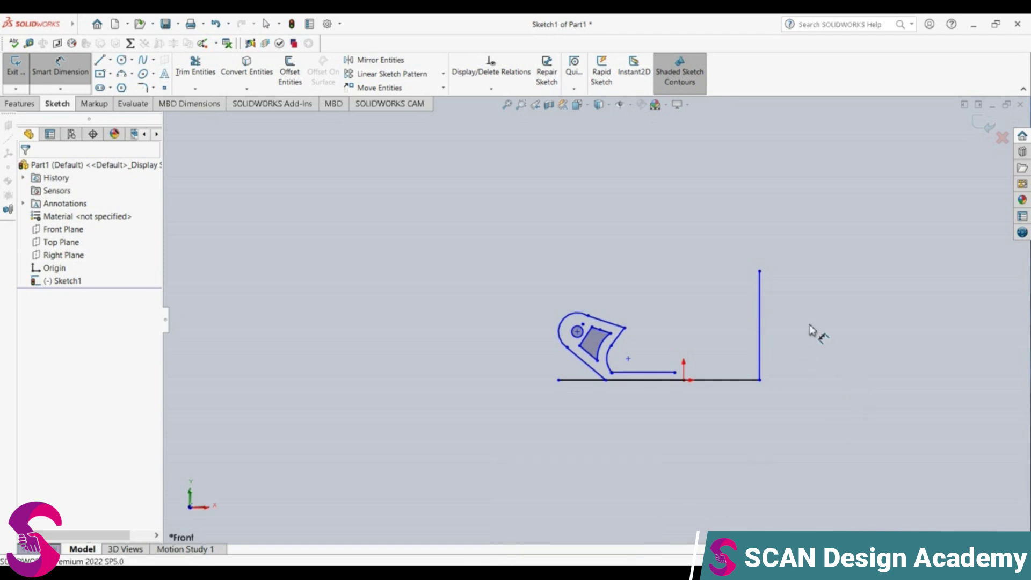
key(Escape)
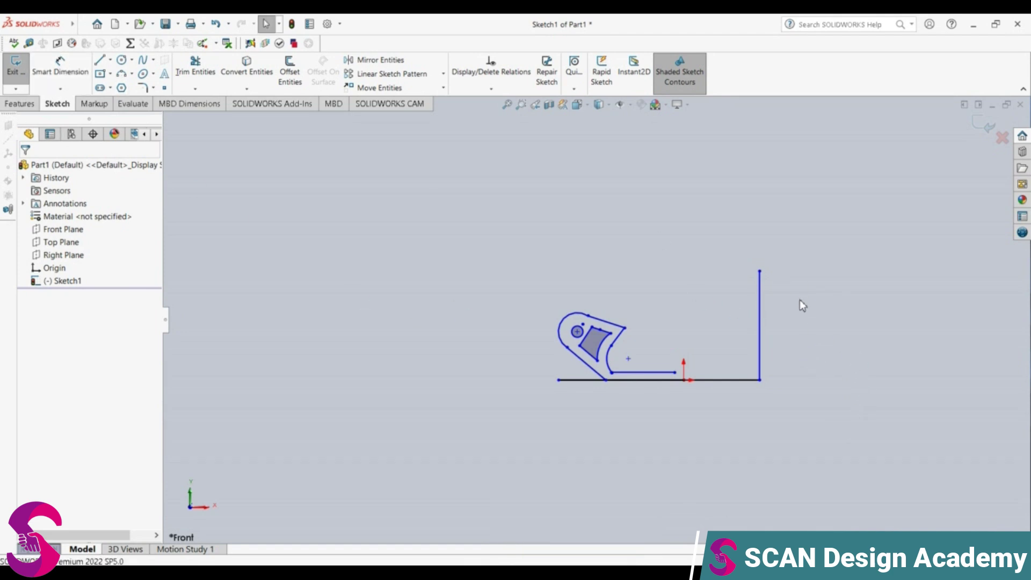
click(60, 67)
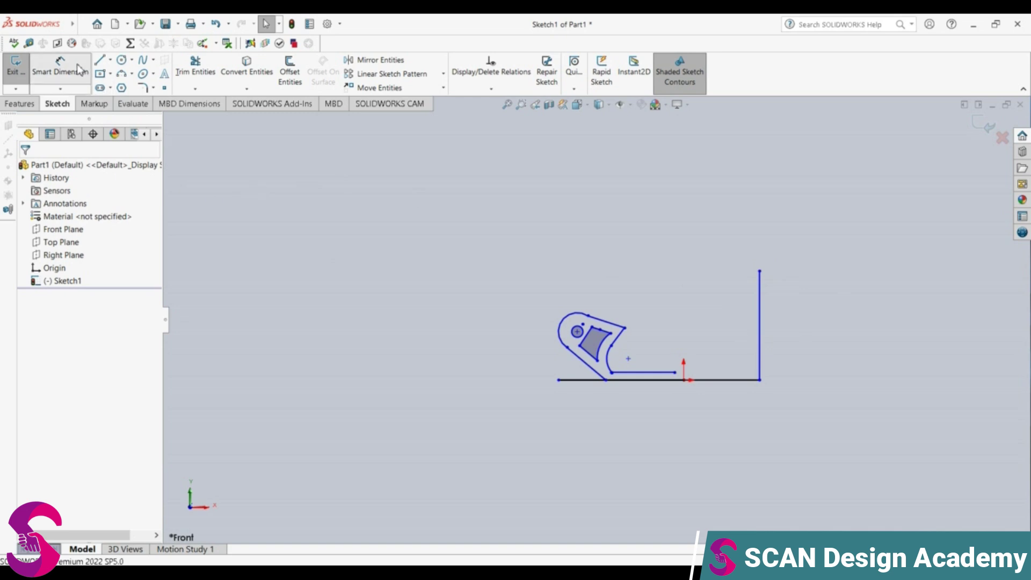
click(760, 329)
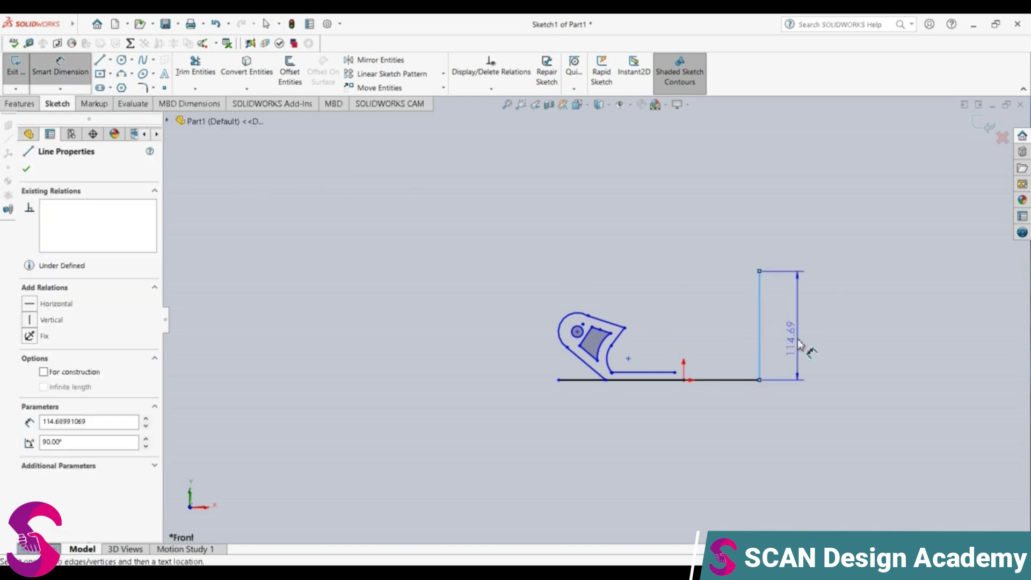
click(799, 345)
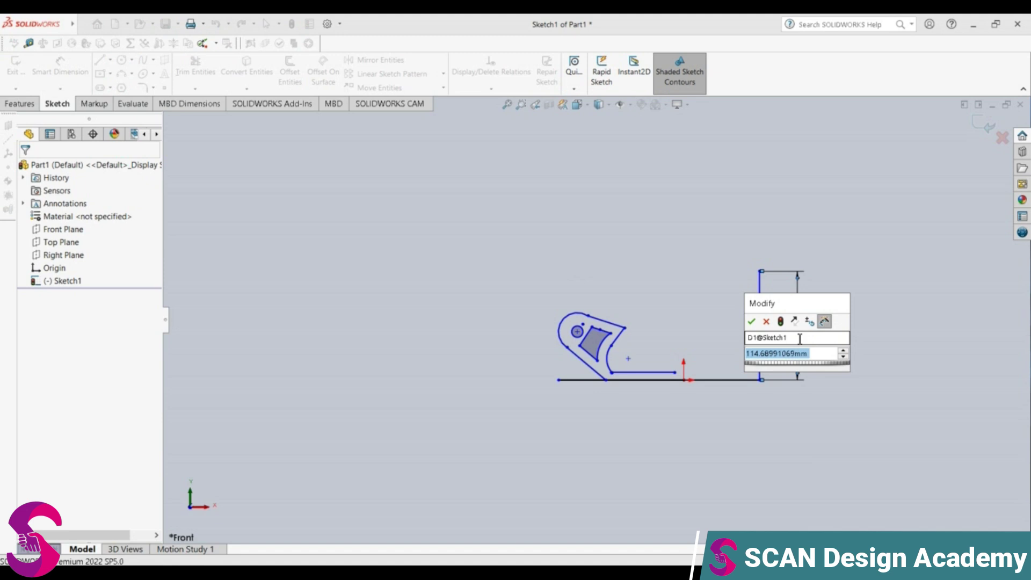
text(102)
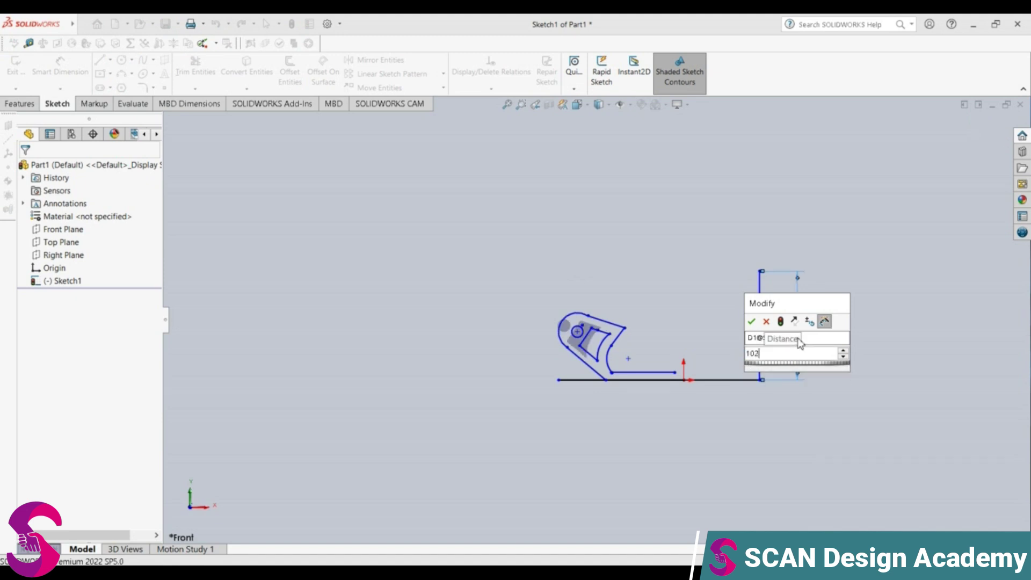
key(Return)
key(Escape)
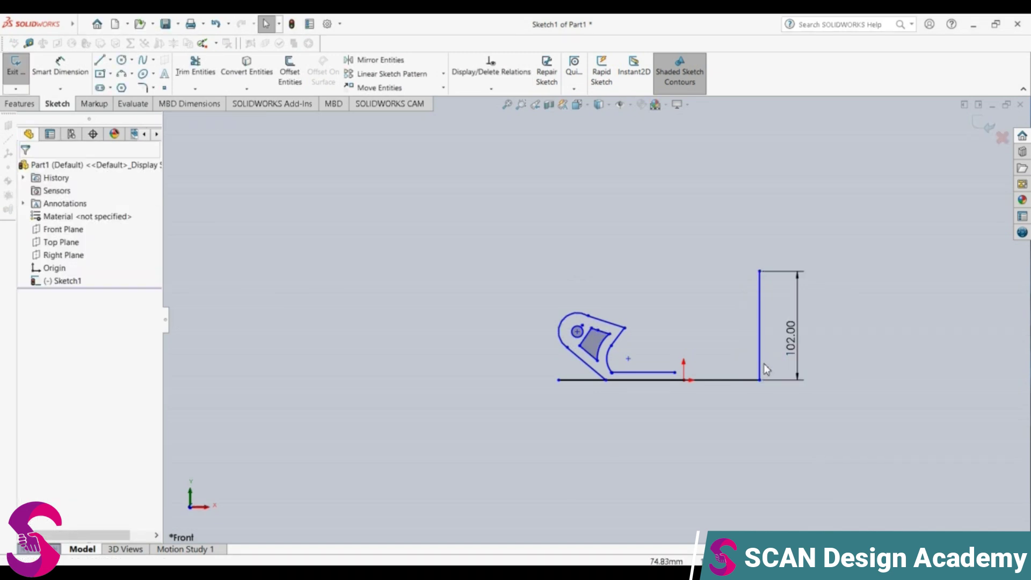
key(ctrl+z)
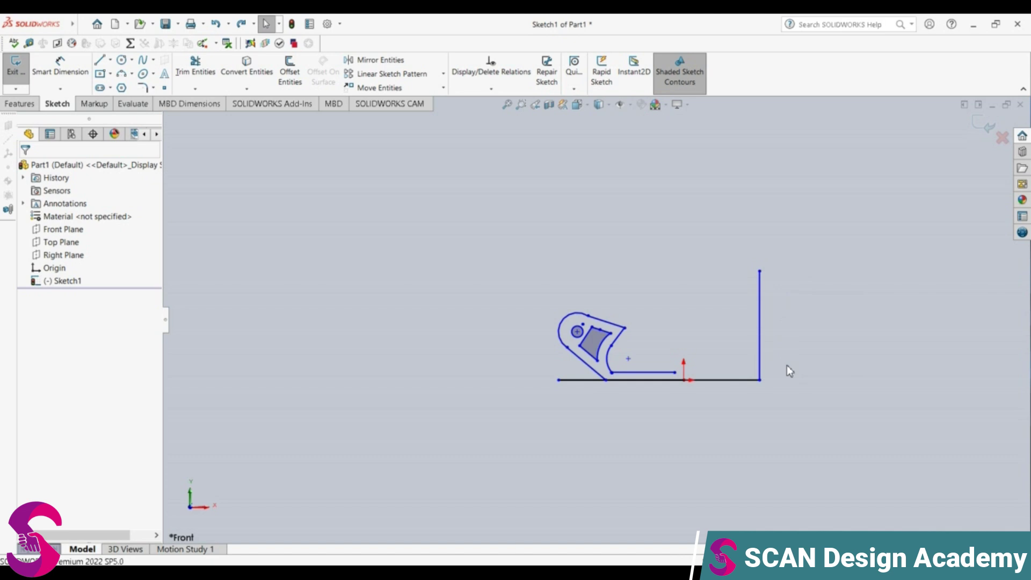
Delete the vertical line at the base line's right end and redraw it upward from that endpoint, about 158 mm long
click(760, 348)
key(Delete)
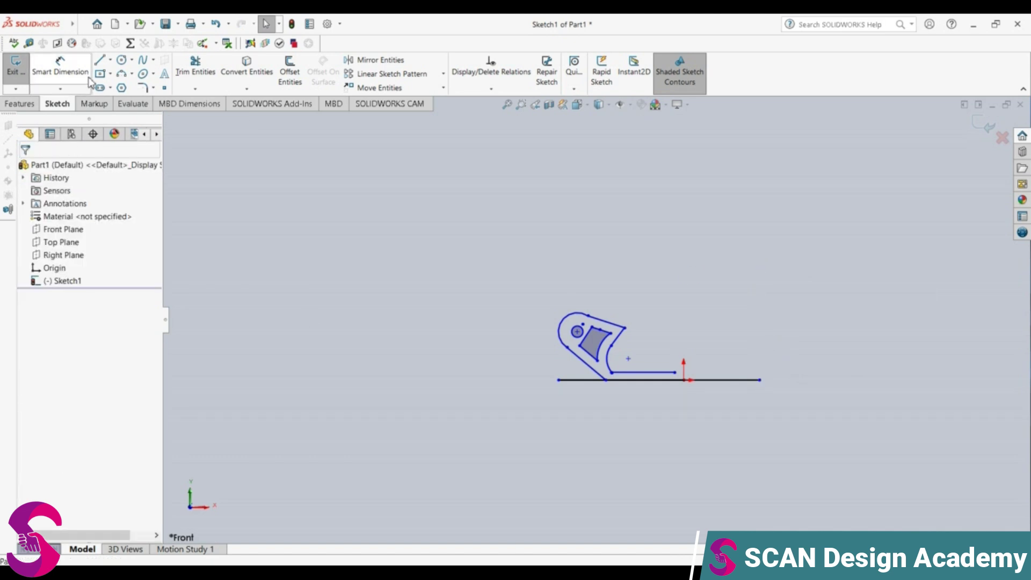
click(99, 60)
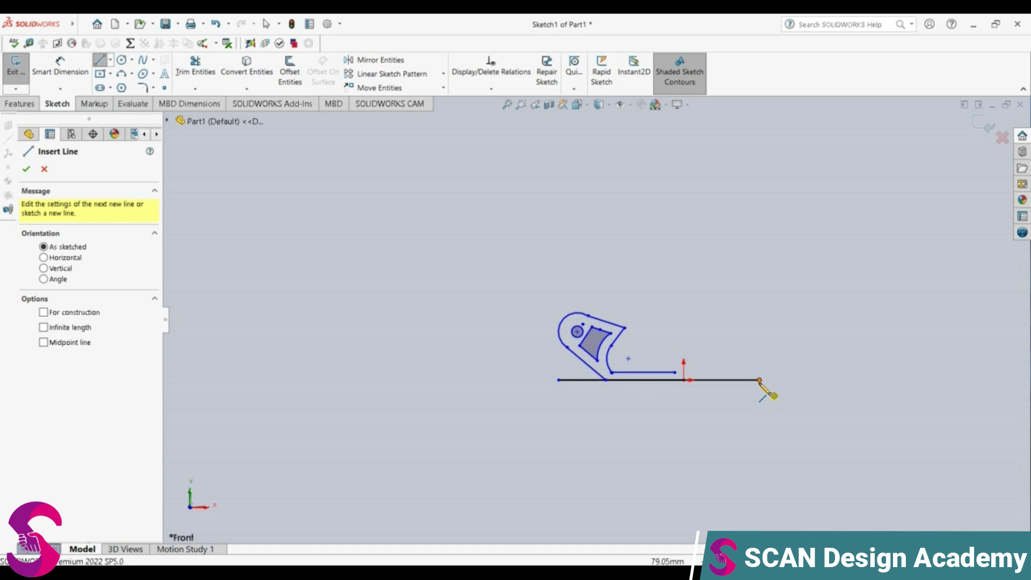
click(760, 379)
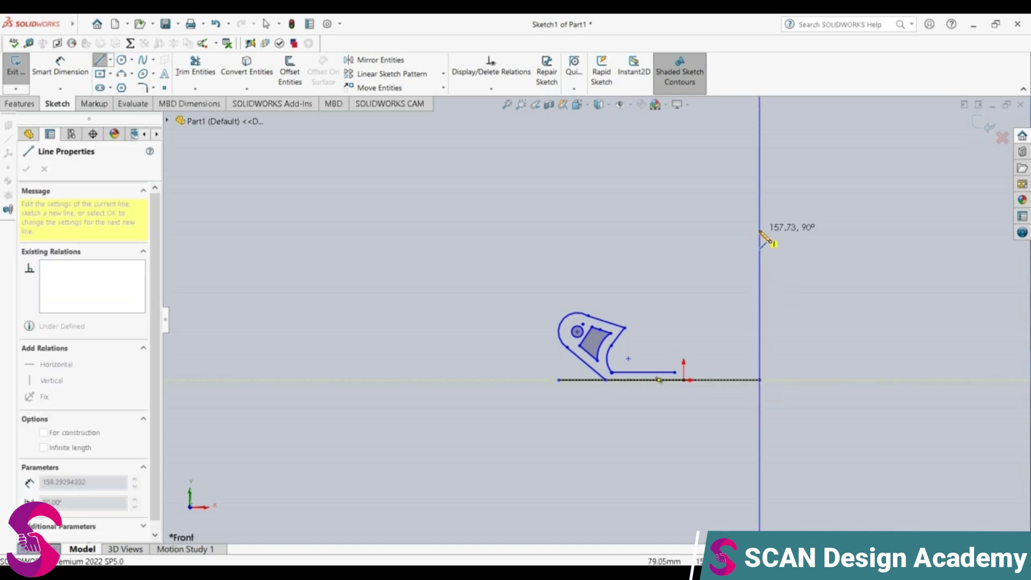
click(759, 231)
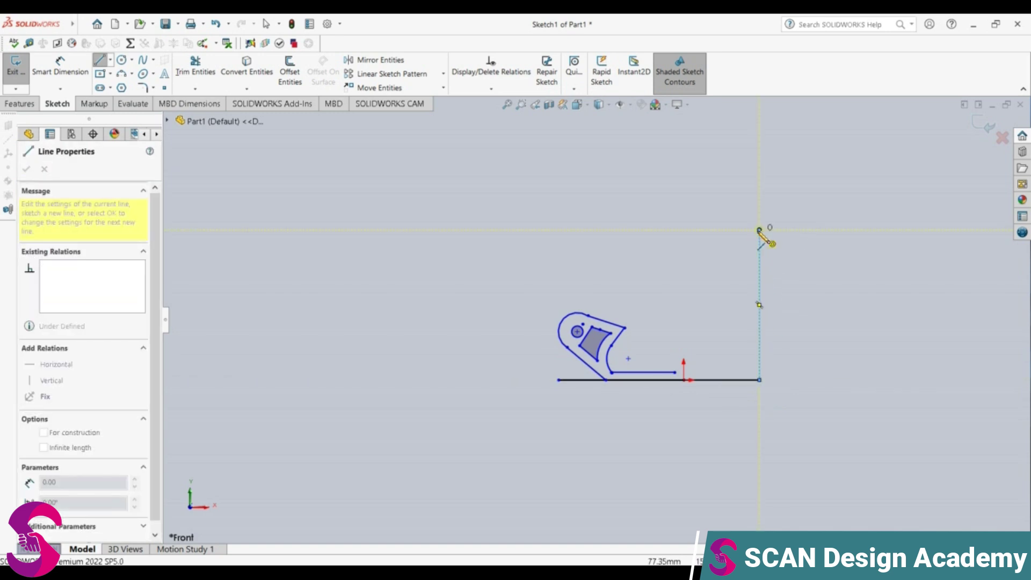
key(Escape)
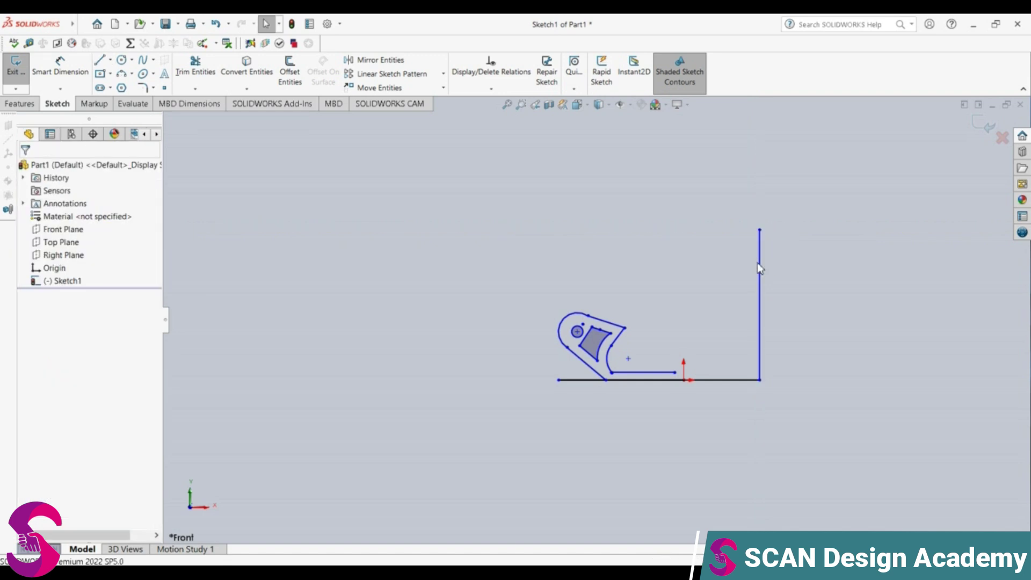
Set the length of the vertical line at the base line's right end to 102 mm
click(760, 265)
text(102.00)
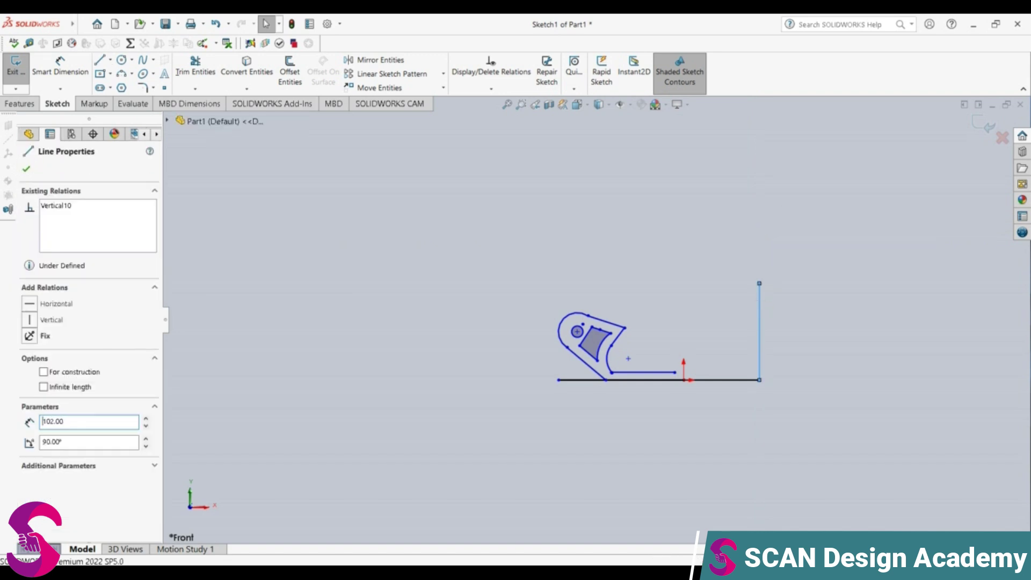
key(Return)
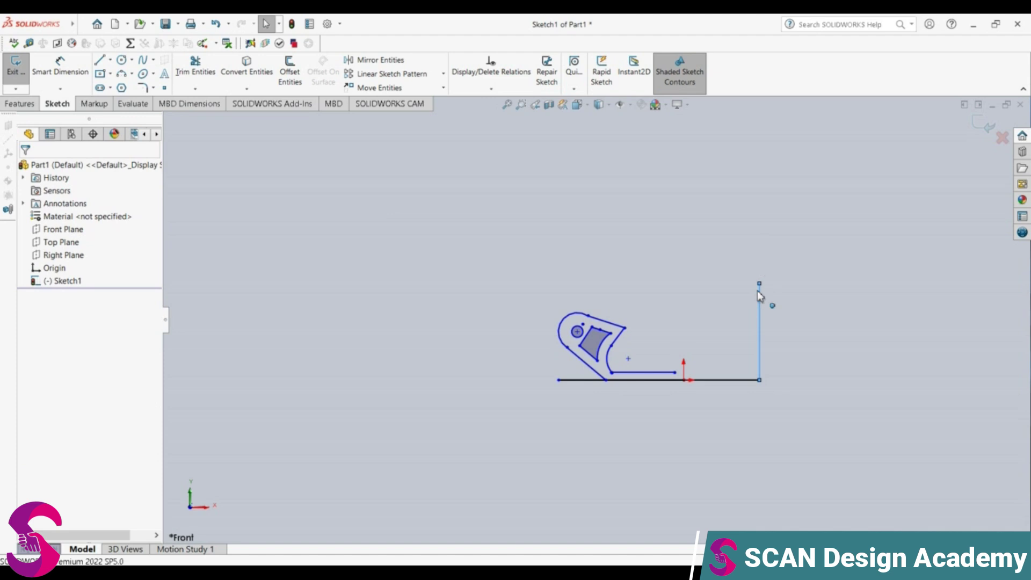
Check the length of the horizontal base line with Smart Dimension
click(60, 67)
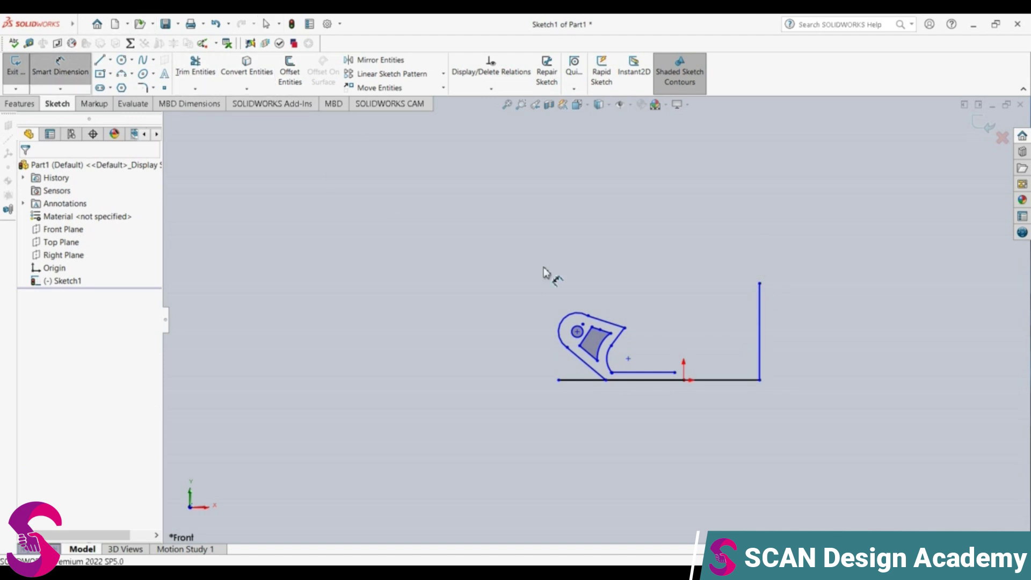
click(752, 381)
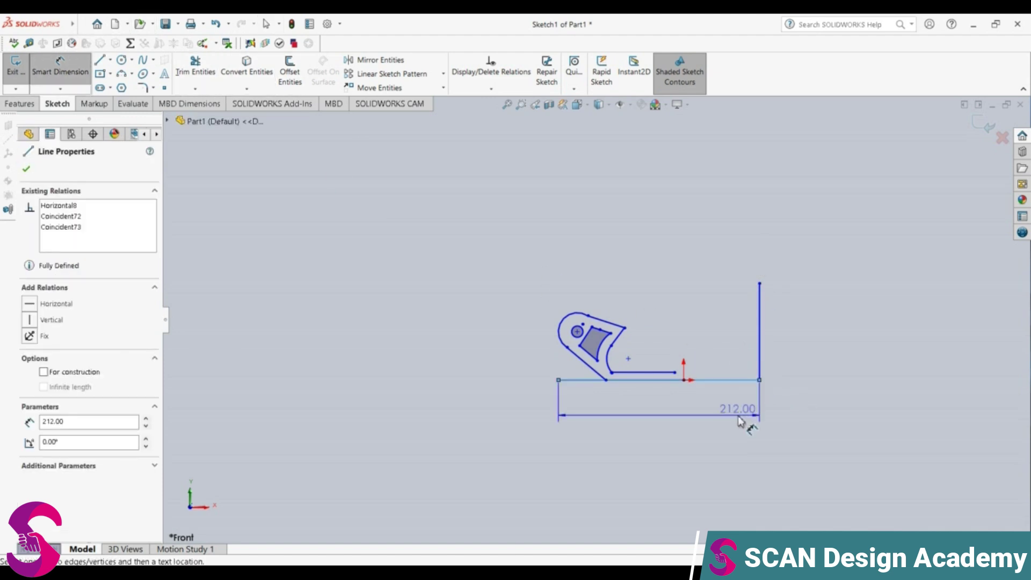
key(Escape)
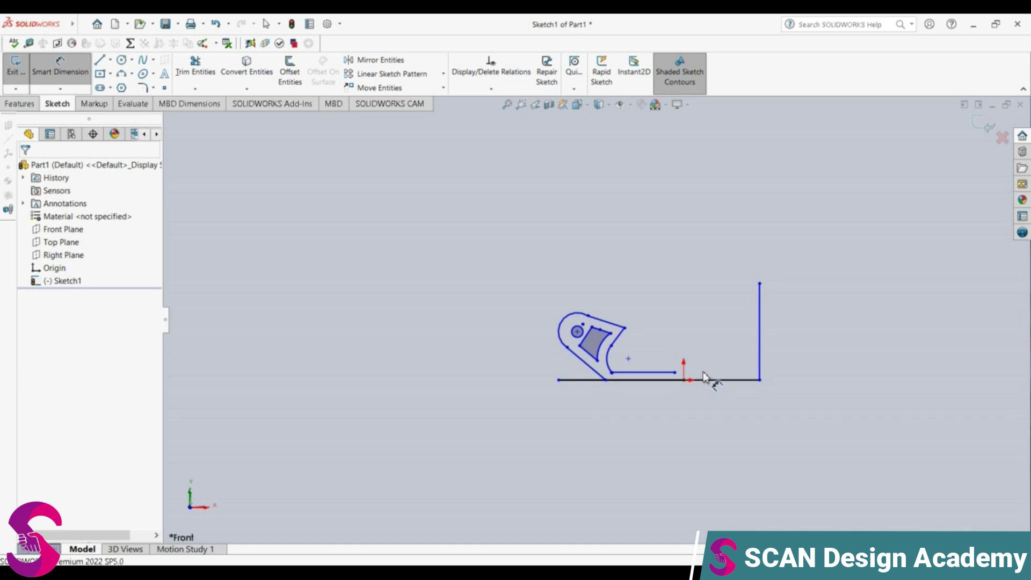
Sketch a line about 31 mm long downward from the tall vertical line's upper end, lying on that line
click(85, 74)
click(102, 60)
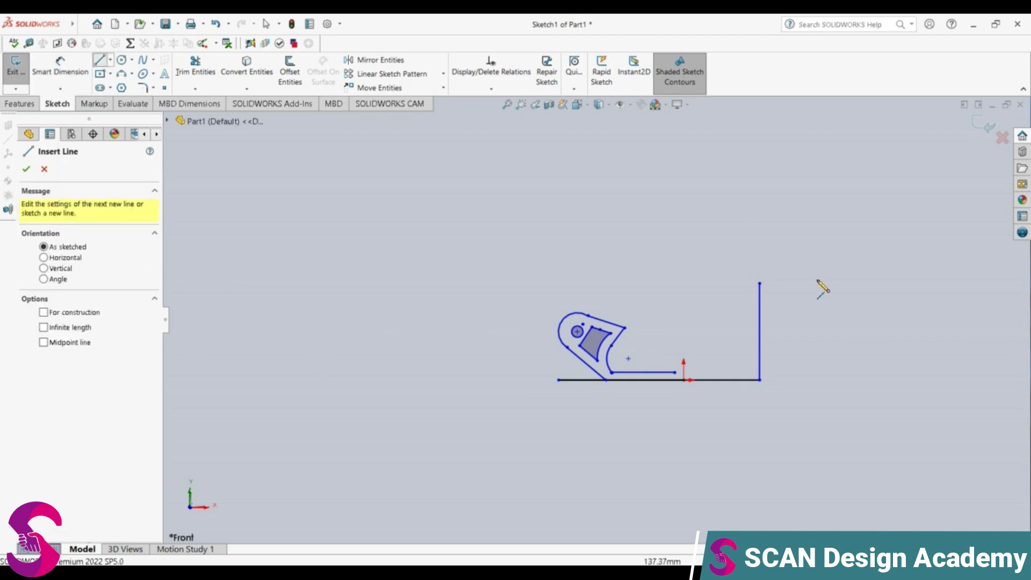
click(759, 284)
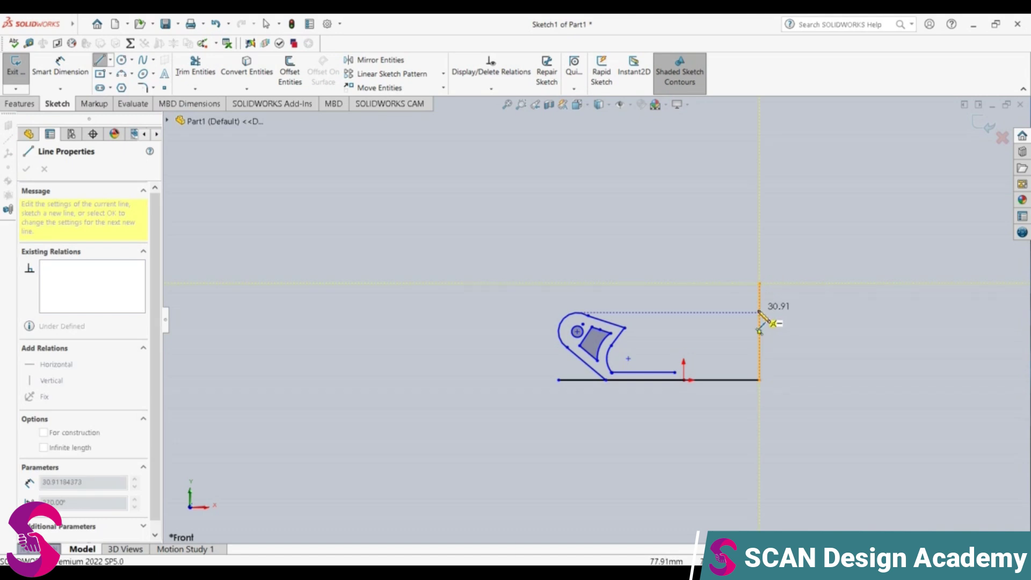
click(759, 312)
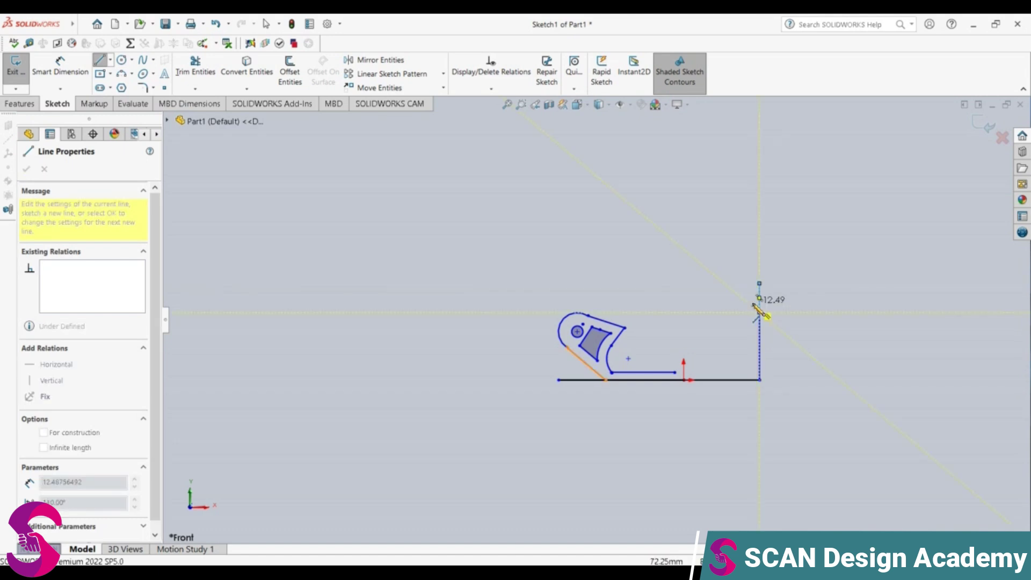
key(Escape)
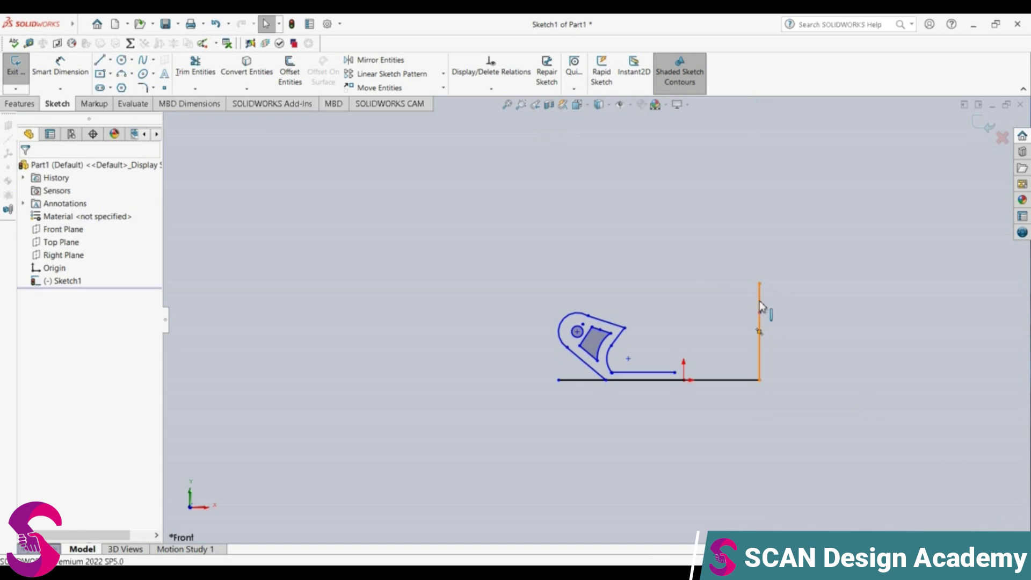
click(759, 303)
key(Escape)
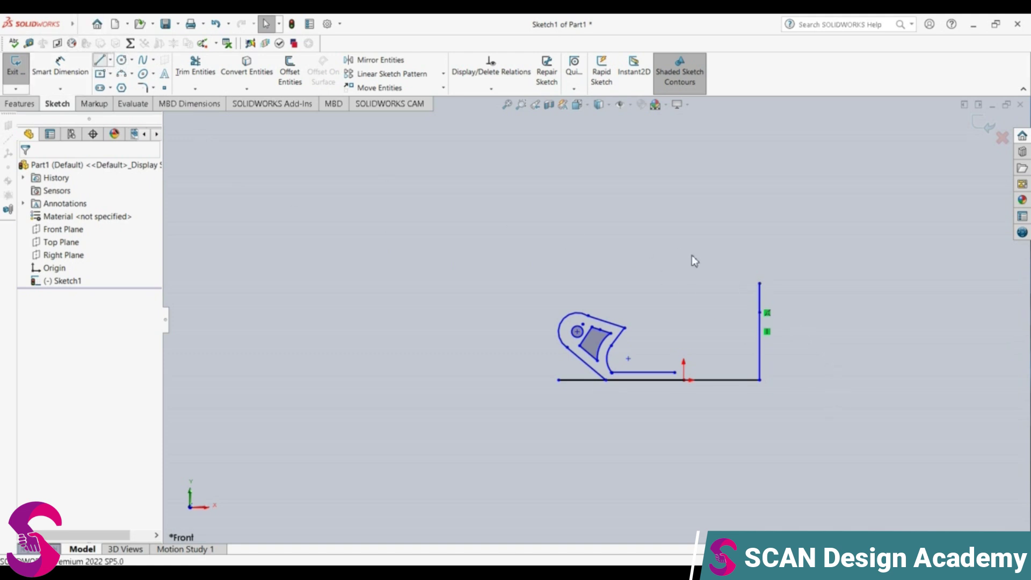
Sketch a short horizontal line to the right from the tall vertical line's upper end, followed by a vertical line about 31 mm down
click(761, 284)
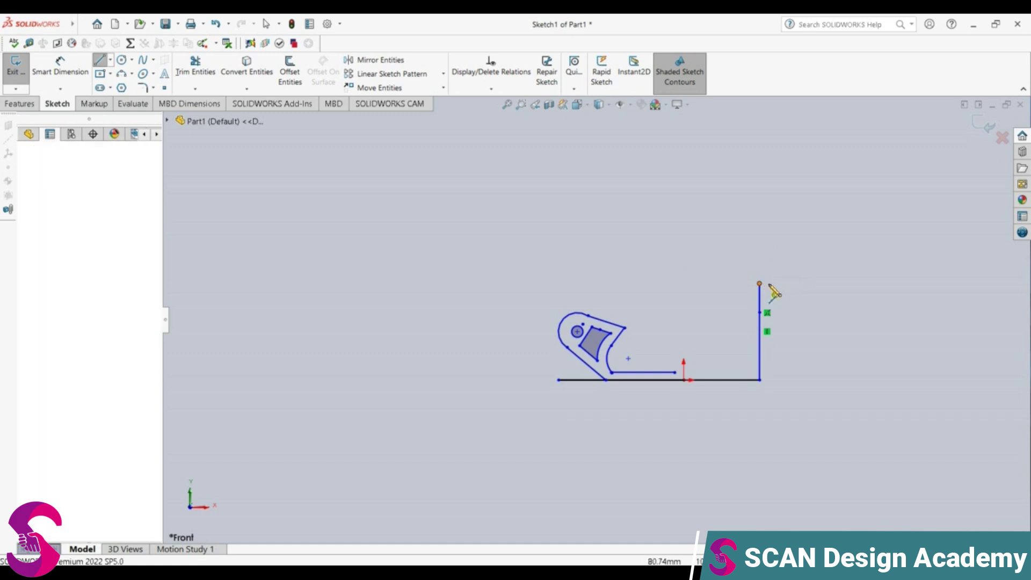
click(788, 283)
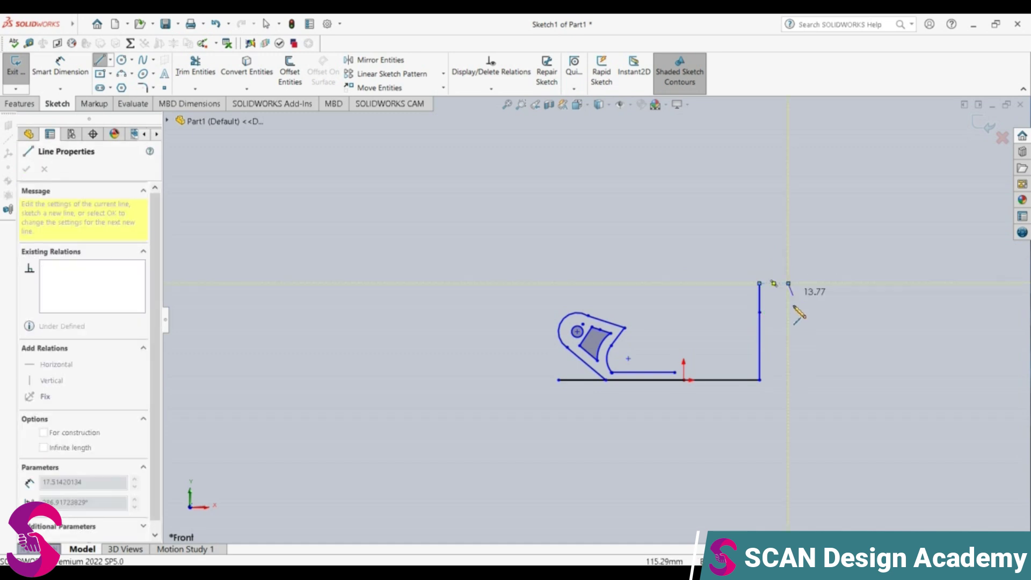
click(789, 312)
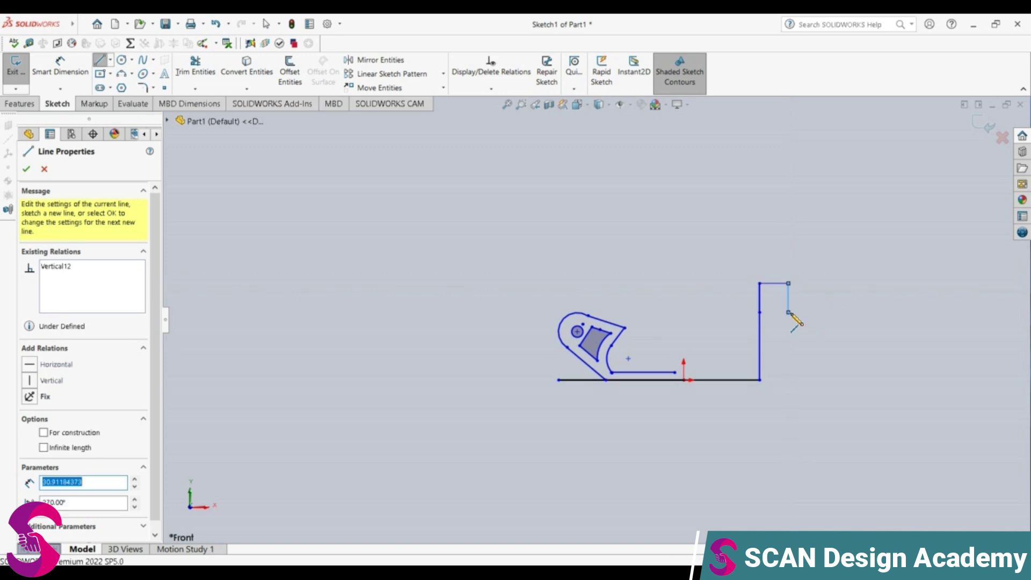
key(Escape)
Set the length of the short vertical line at the end of the upper horizontal line to 15 mm
click(793, 306)
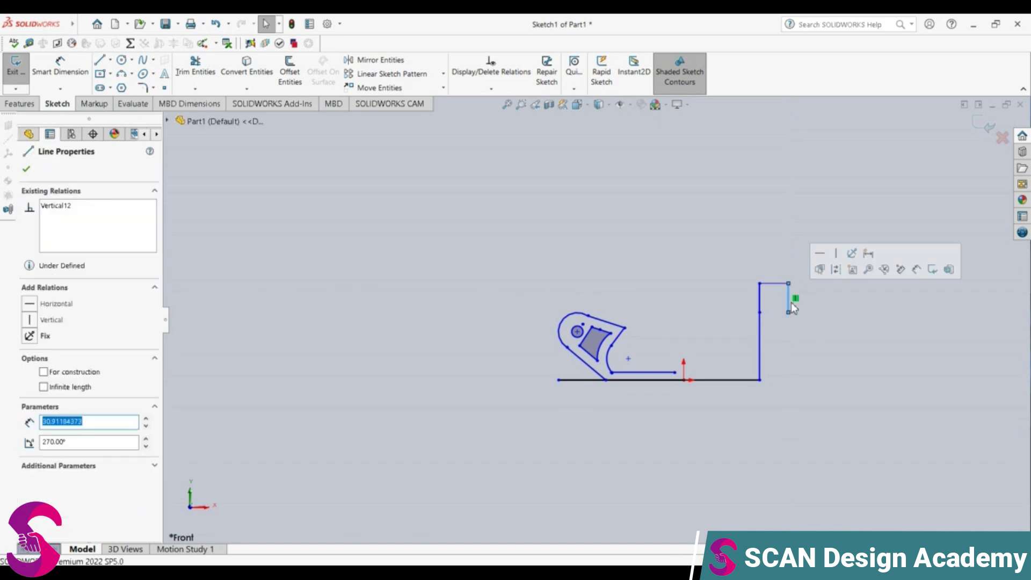
text(15)
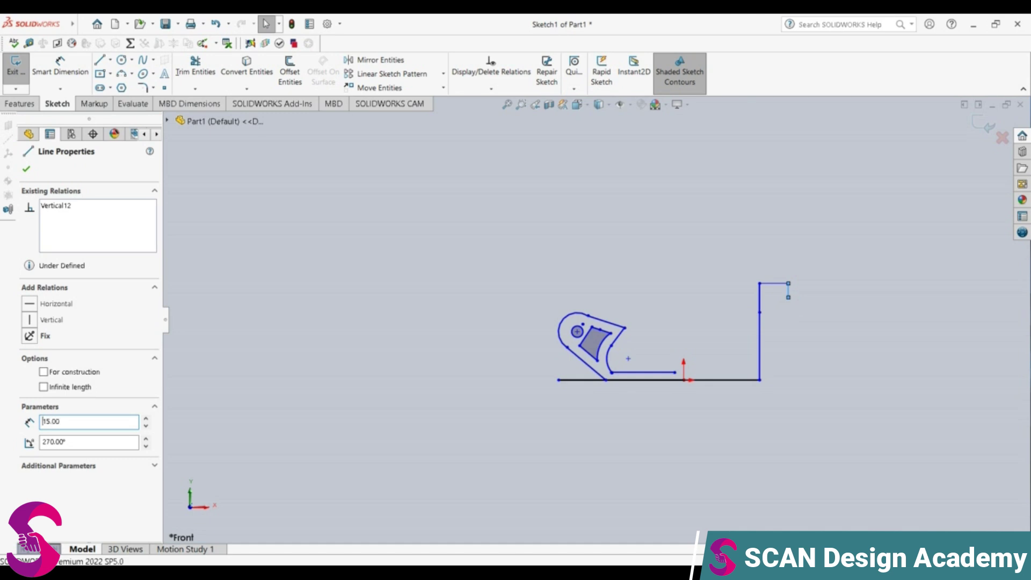
click(313, 329)
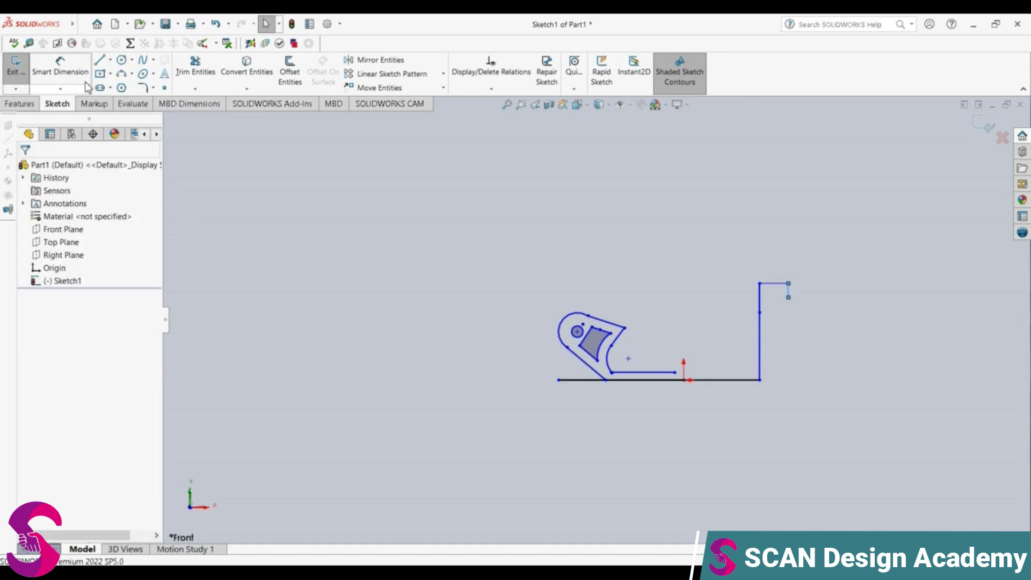
Check the length of the short vertical line at the end of the upper horizontal line with Smart Dimension
click(75, 67)
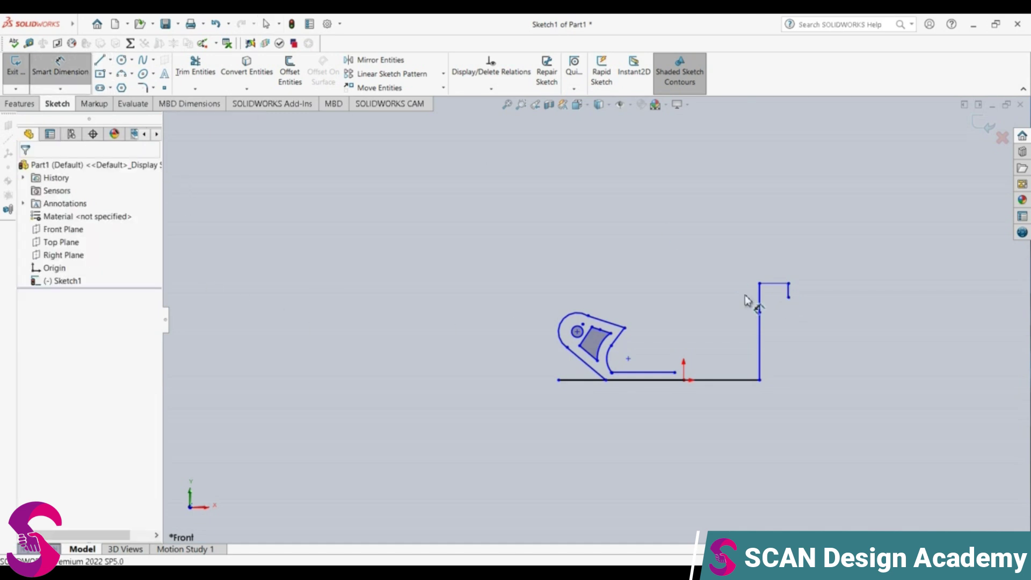
click(789, 293)
key(Escape)
Sketch a horizontal line about 83 mm long from the short vertical line's lower end, leftward across the tall vertical line
click(100, 60)
click(788, 293)
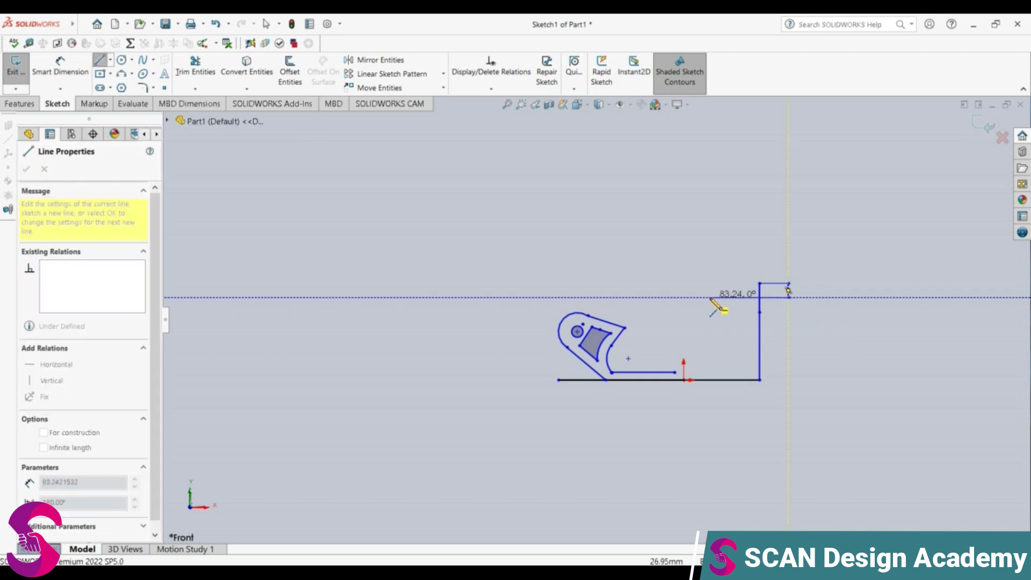
click(710, 297)
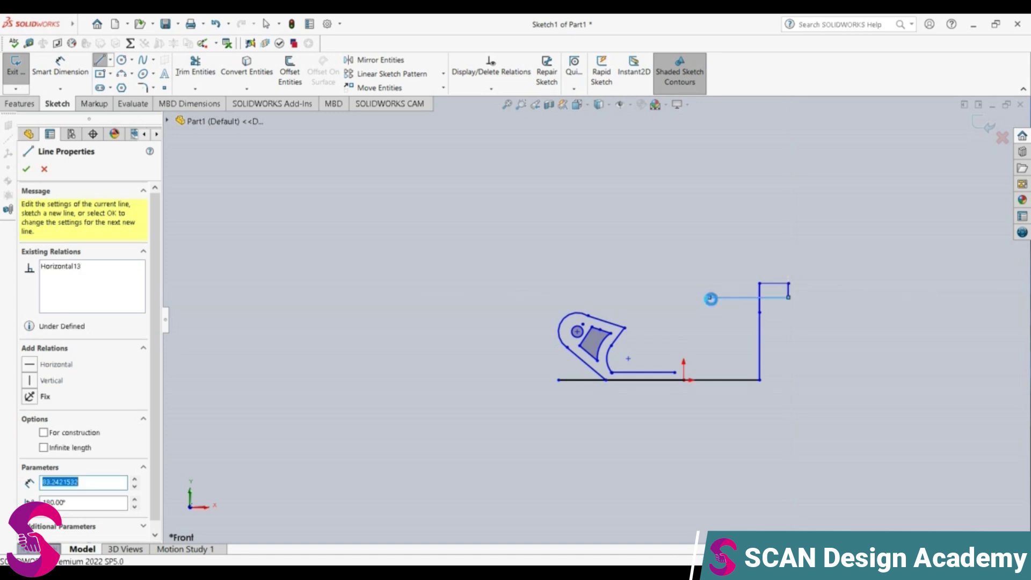
key(Escape)
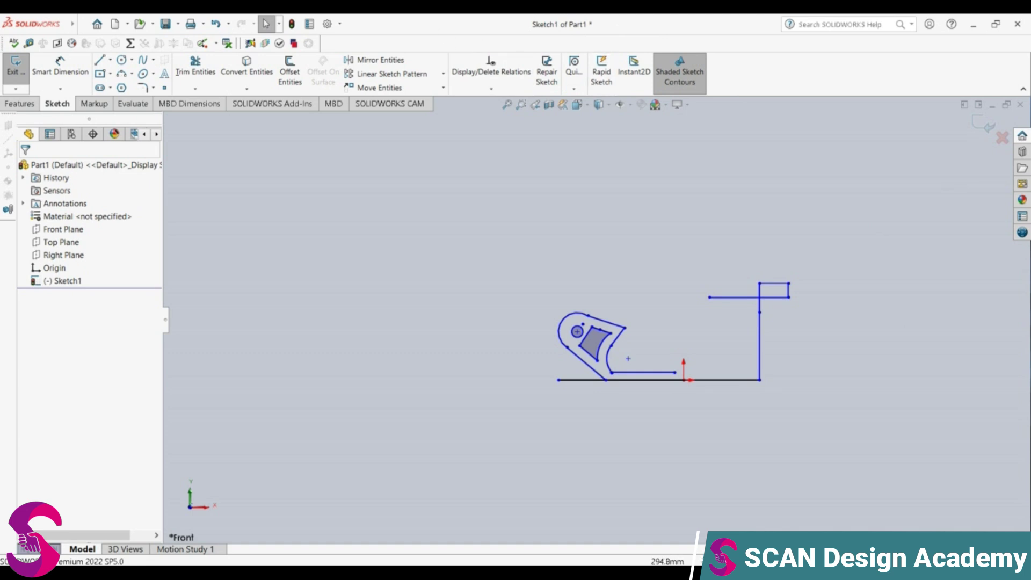
Sketch a circle of 15 mm radius centred where the new horizontal line crosses the tall vertical line
click(122, 60)
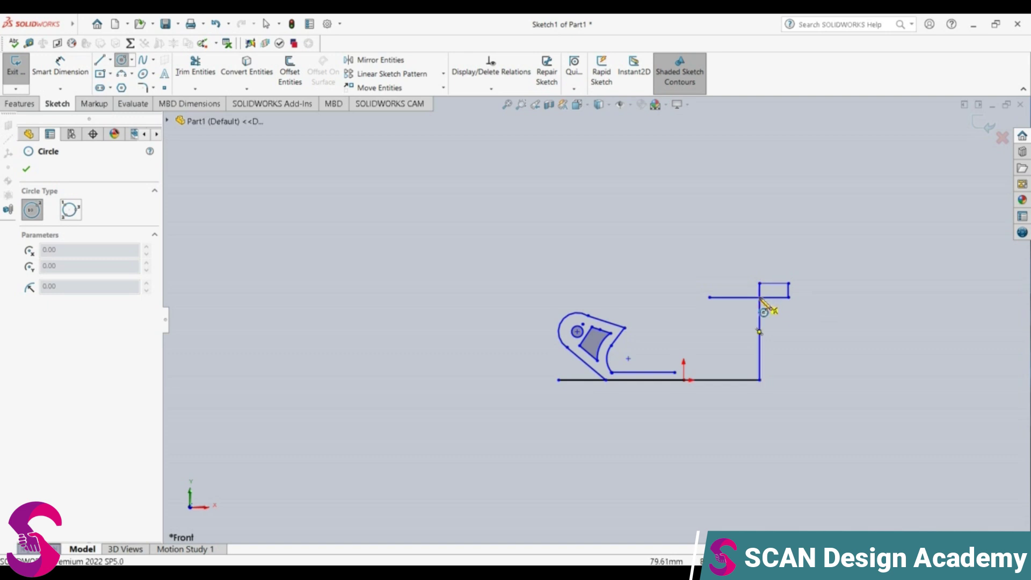
click(760, 298)
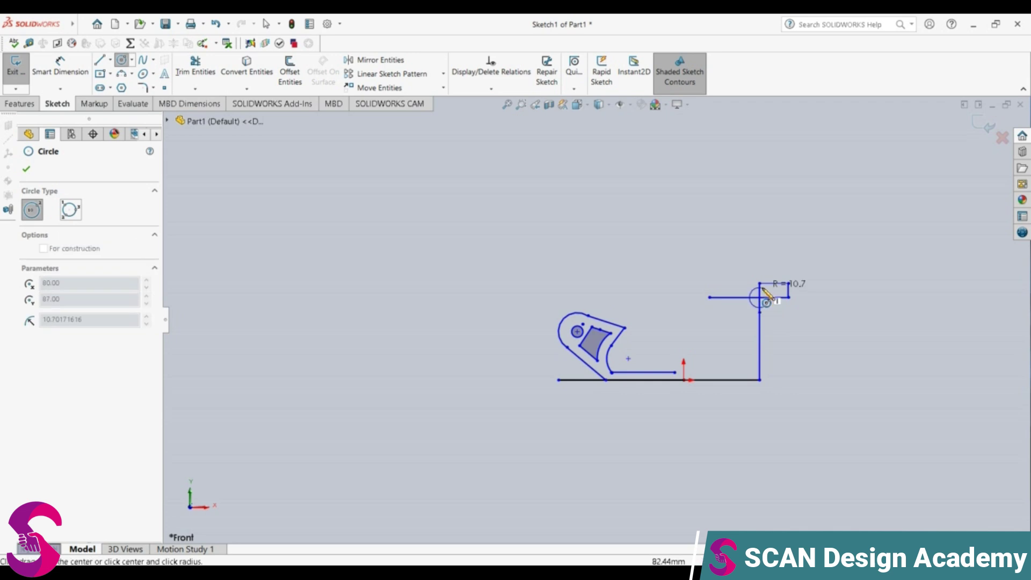
click(776, 297)
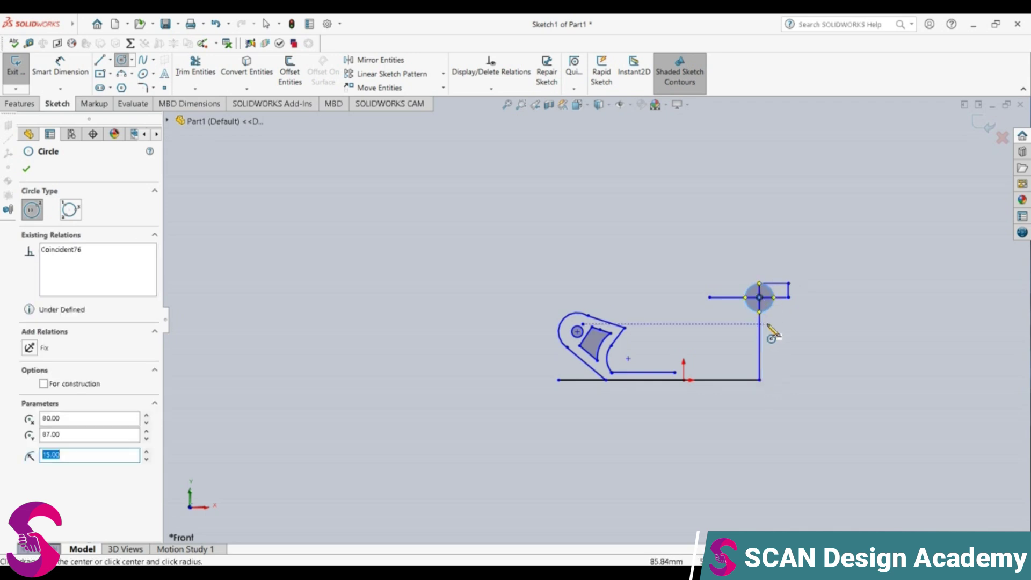
key(Escape)
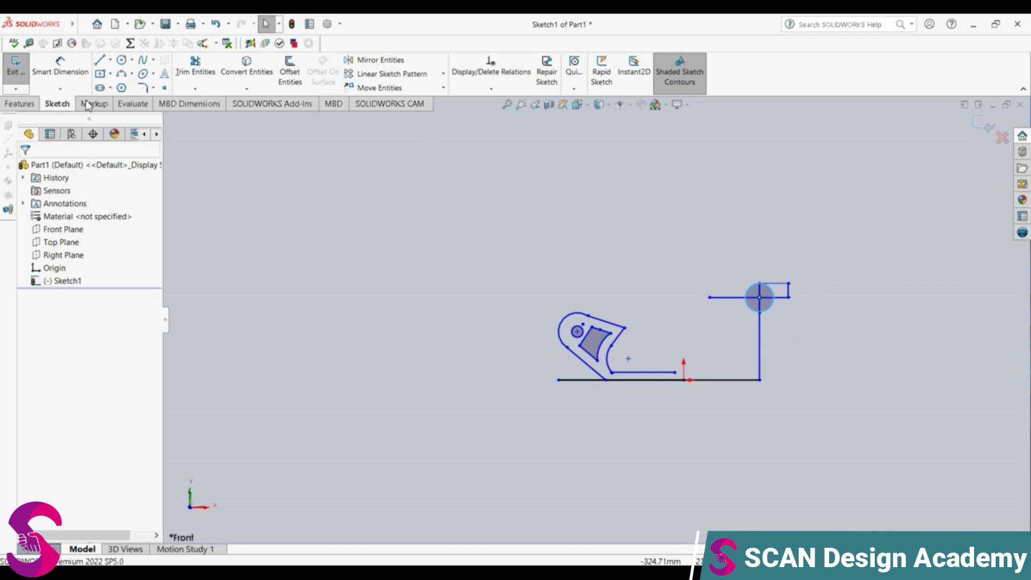
Sketch a concentric circle inside the 15 mm radius circle and set its radius to 6.50 mm
click(132, 60)
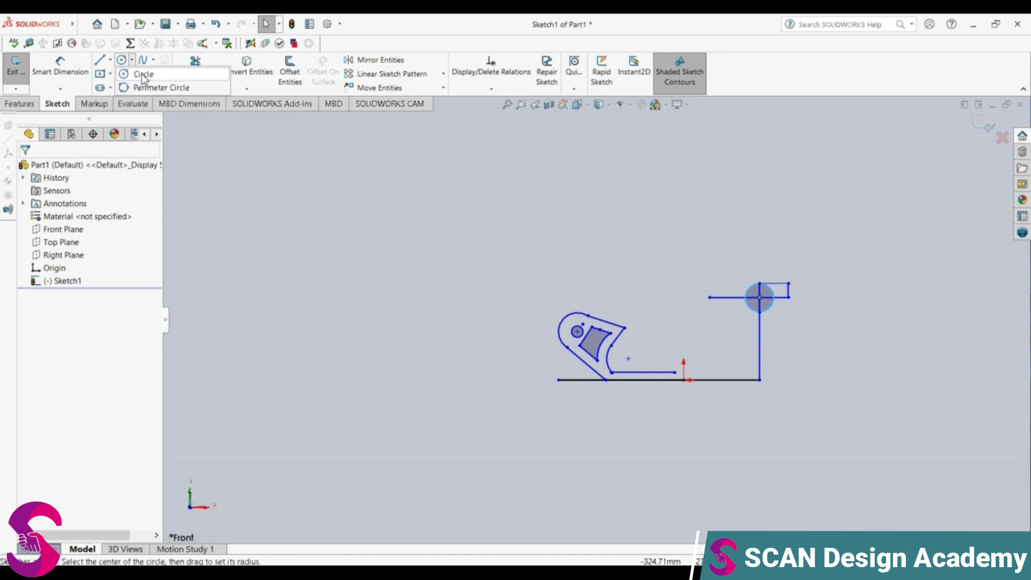
click(141, 72)
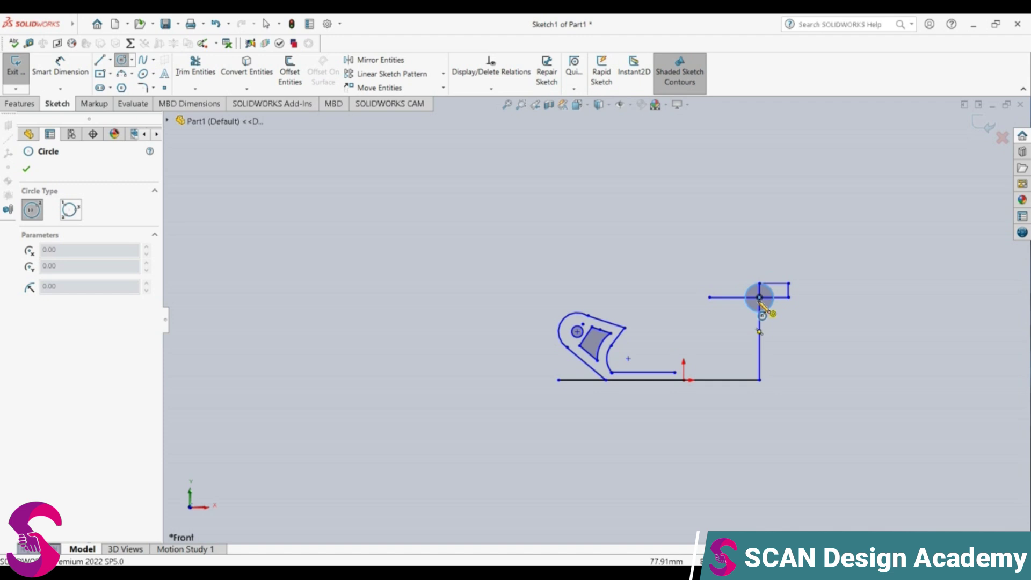
scroll(769, 309, down, 3)
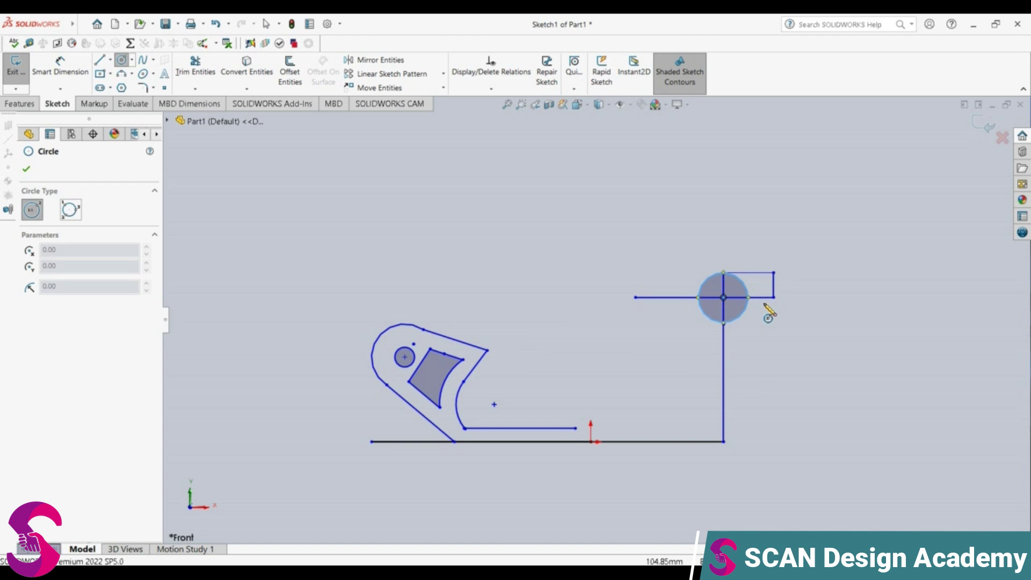
click(724, 298)
click(735, 294)
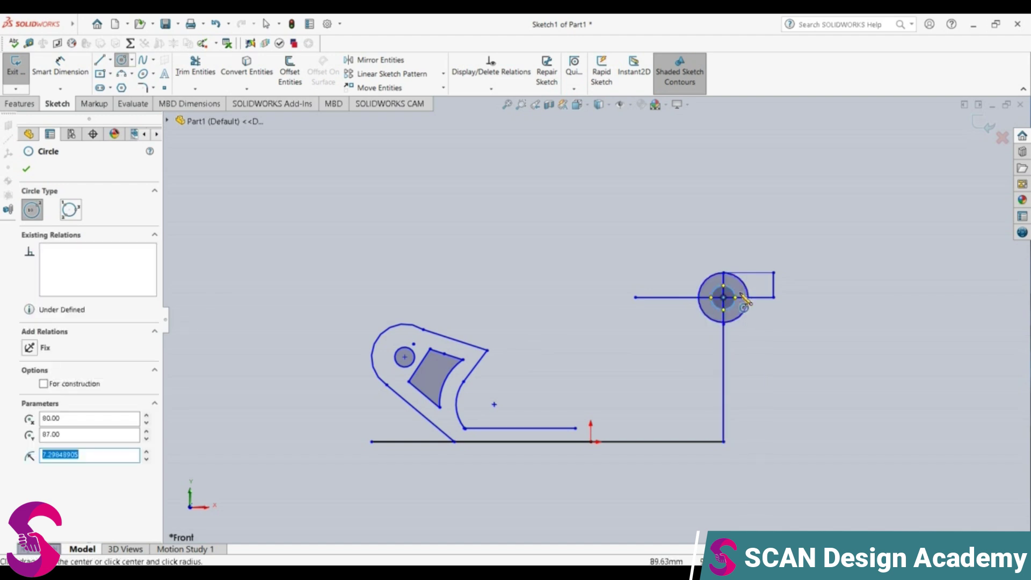
text(6.50)
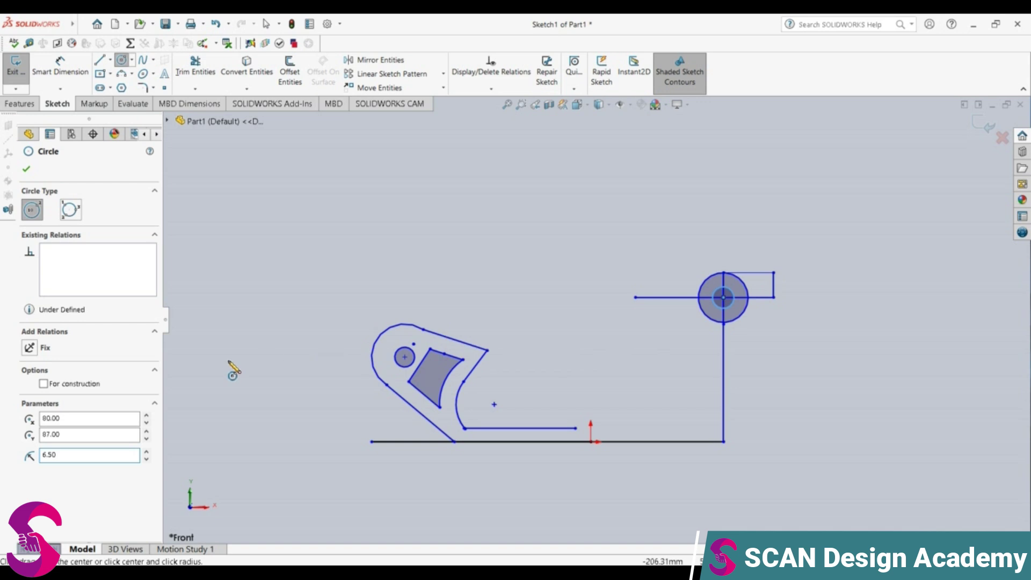
click(26, 168)
Check the inner circle's diameter with Smart Dimension
click(60, 67)
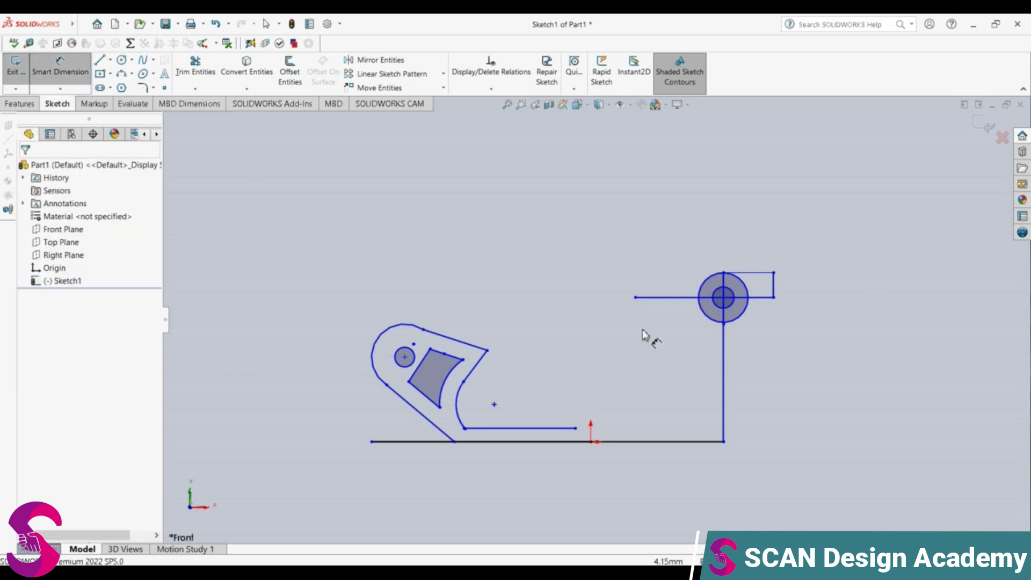
click(719, 311)
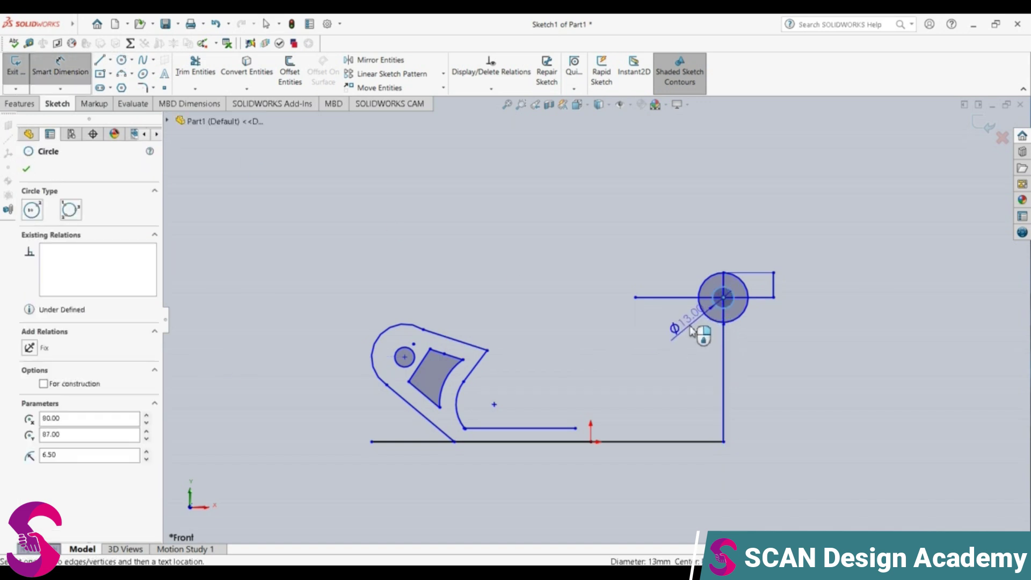
key(Escape)
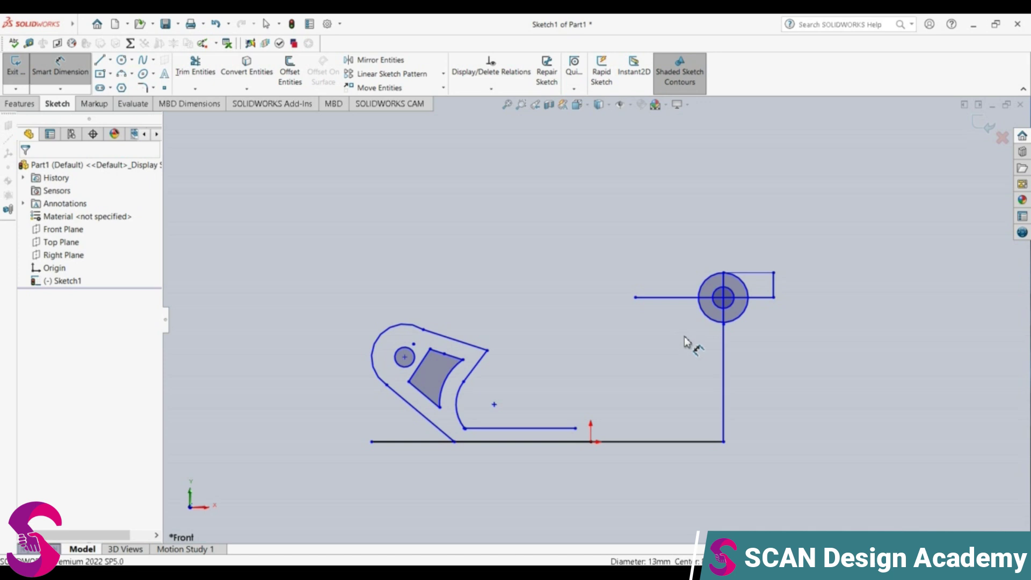
click(100, 61)
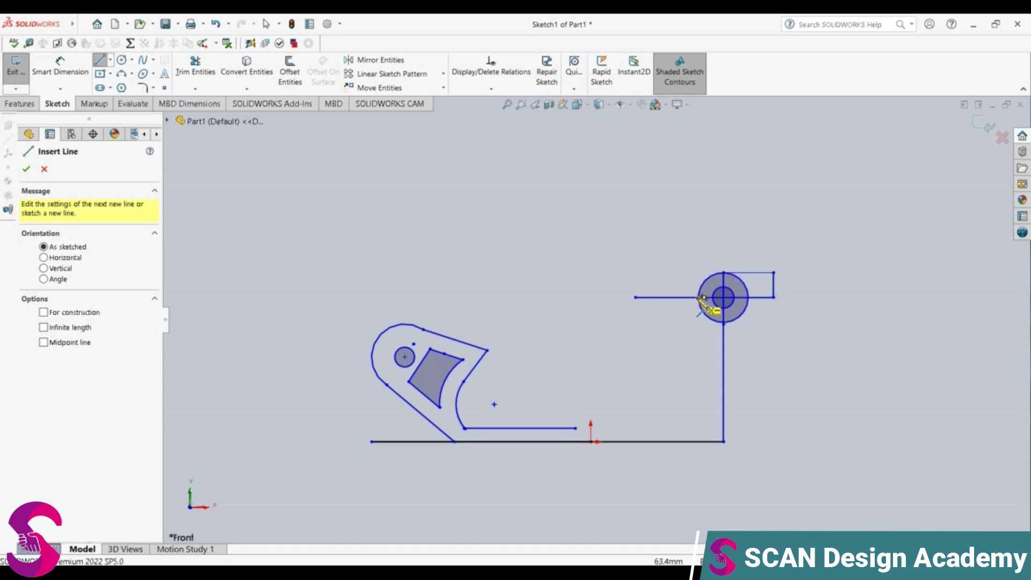
click(702, 298)
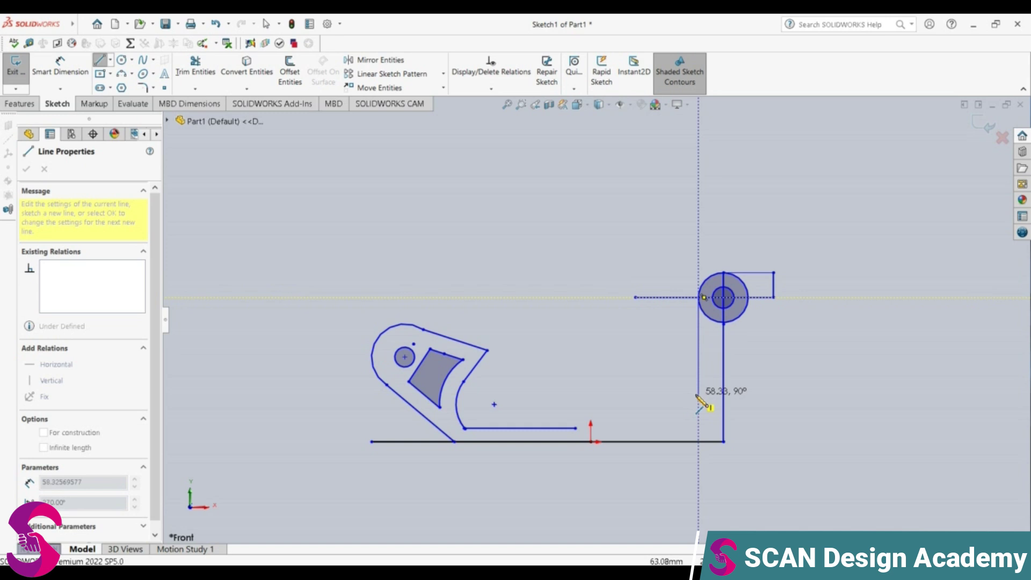
key(Escape)
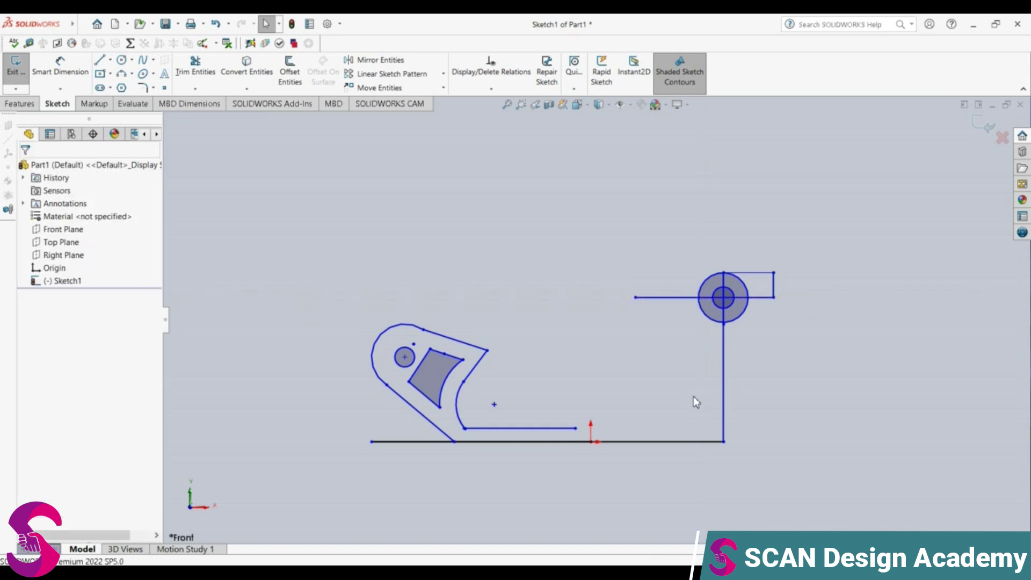
Offset the horizontal base line 12 mm upward, with the dimension added and both base and offset geometry as construction
click(700, 443)
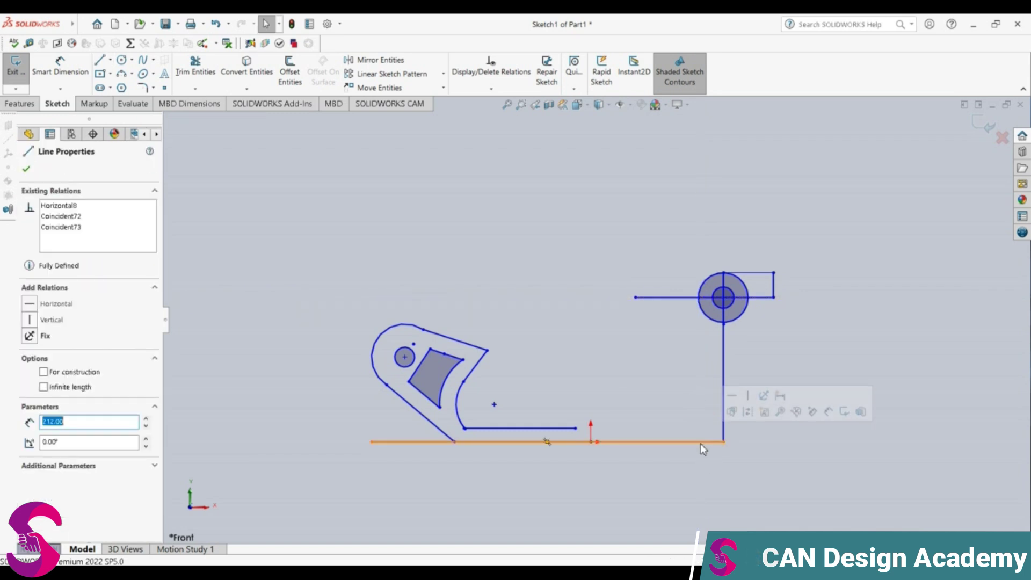
click(290, 72)
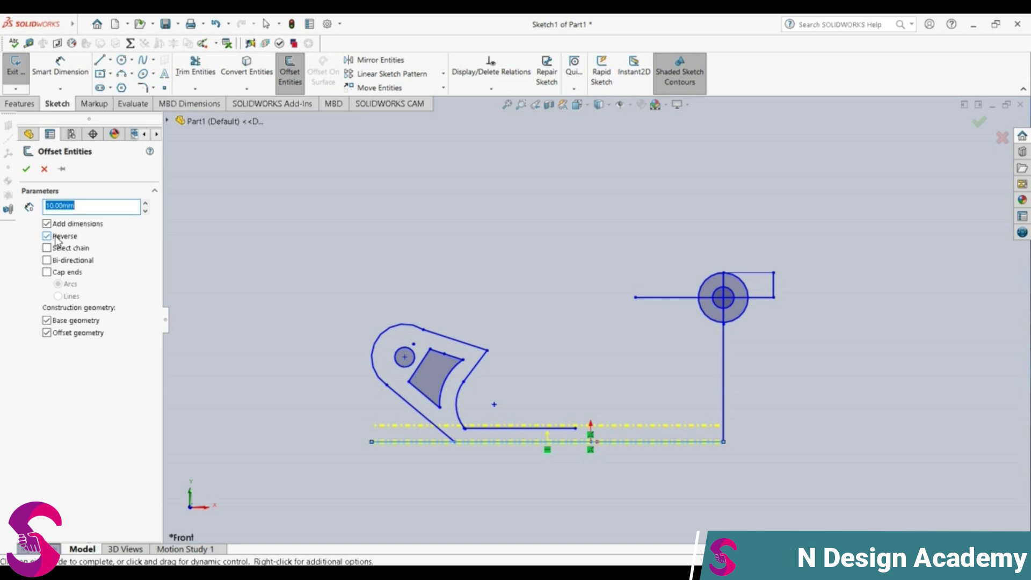
text(12)
key(Return)
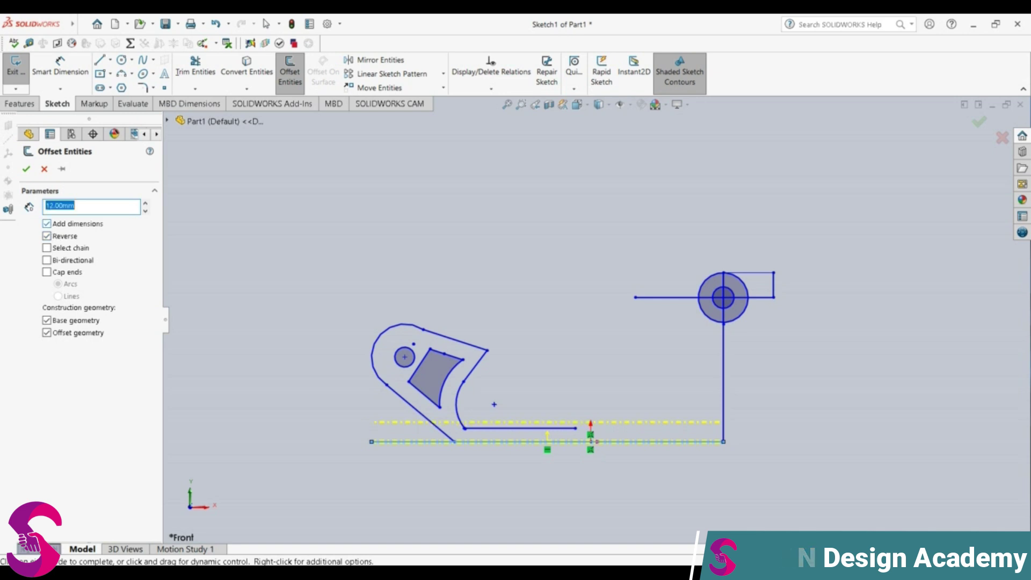
click(26, 169)
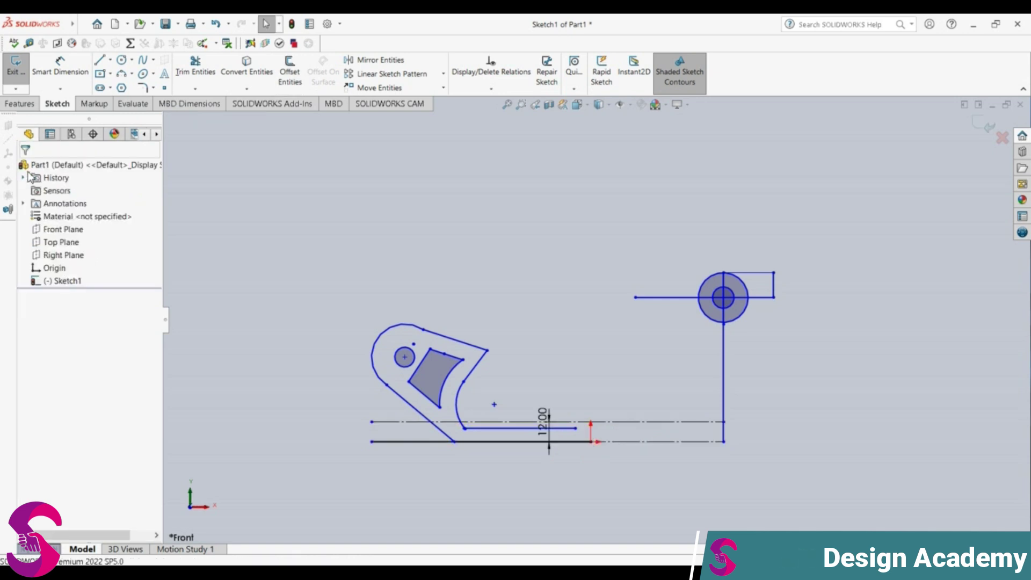
click(84, 24)
key(Escape)
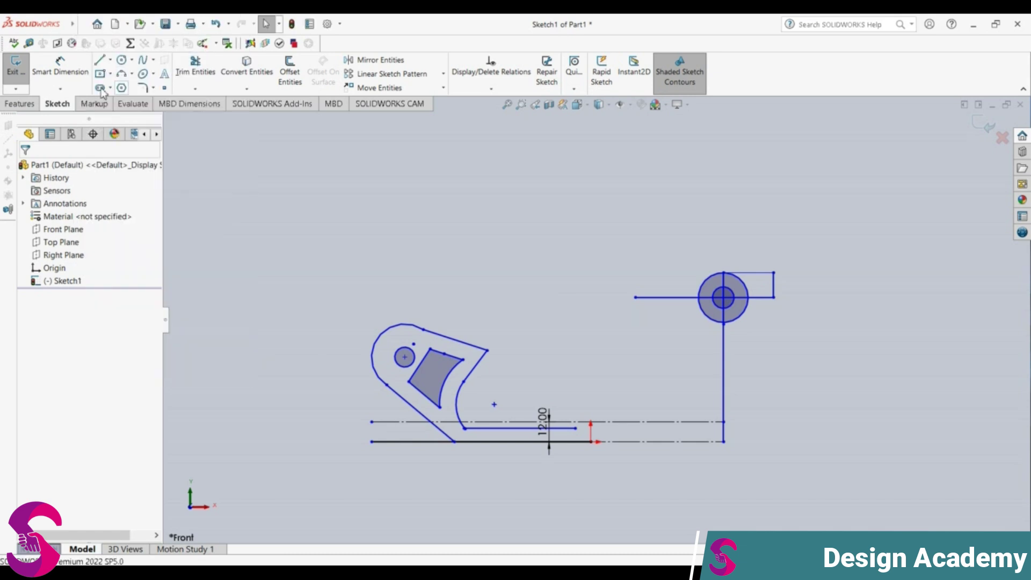
Sketch a 75 mm vertical line from the large circle's left quadrant down to the offset line, and continue along it to the arc
click(100, 61)
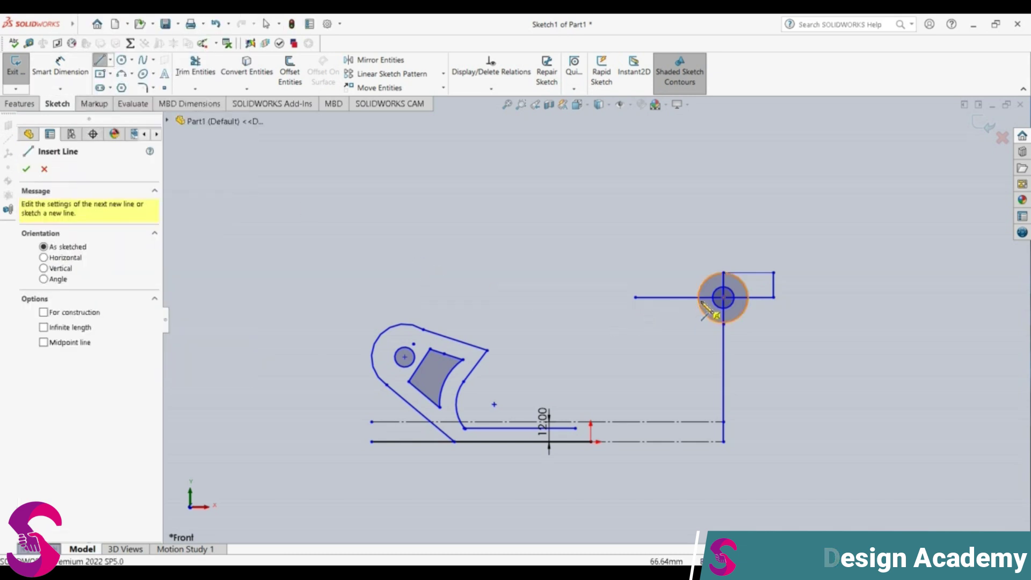
click(699, 297)
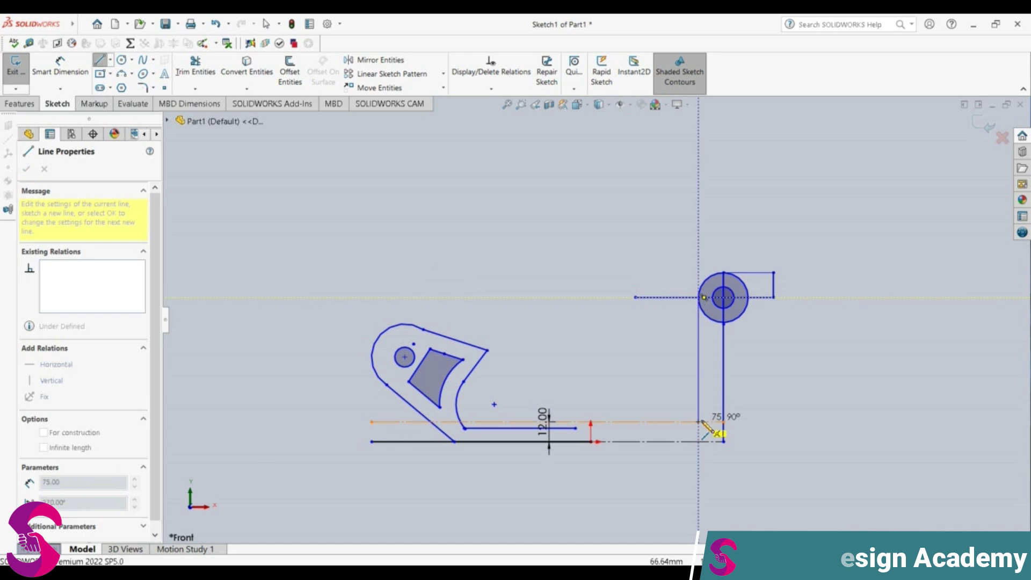
click(698, 421)
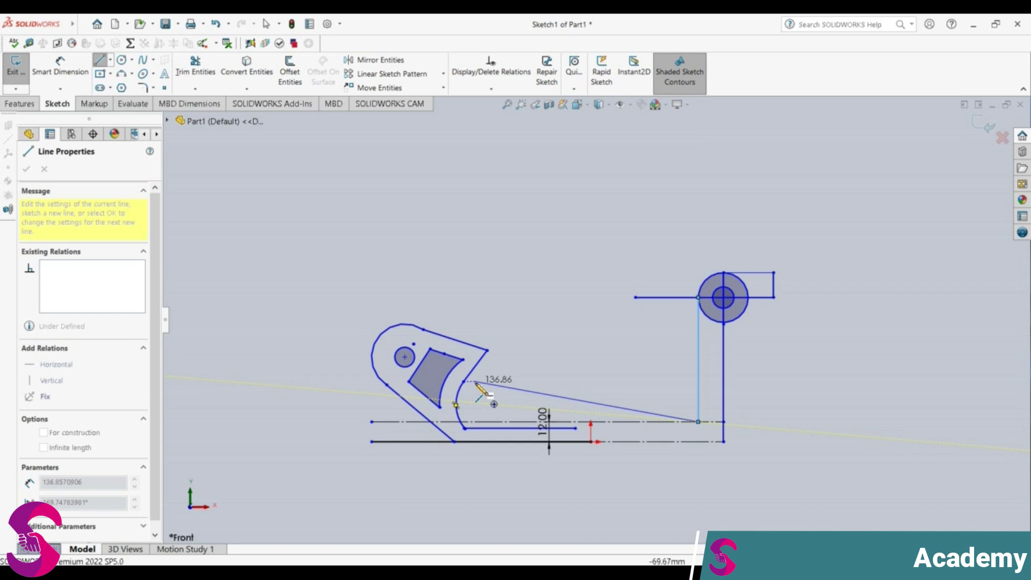
click(460, 423)
key(Escape)
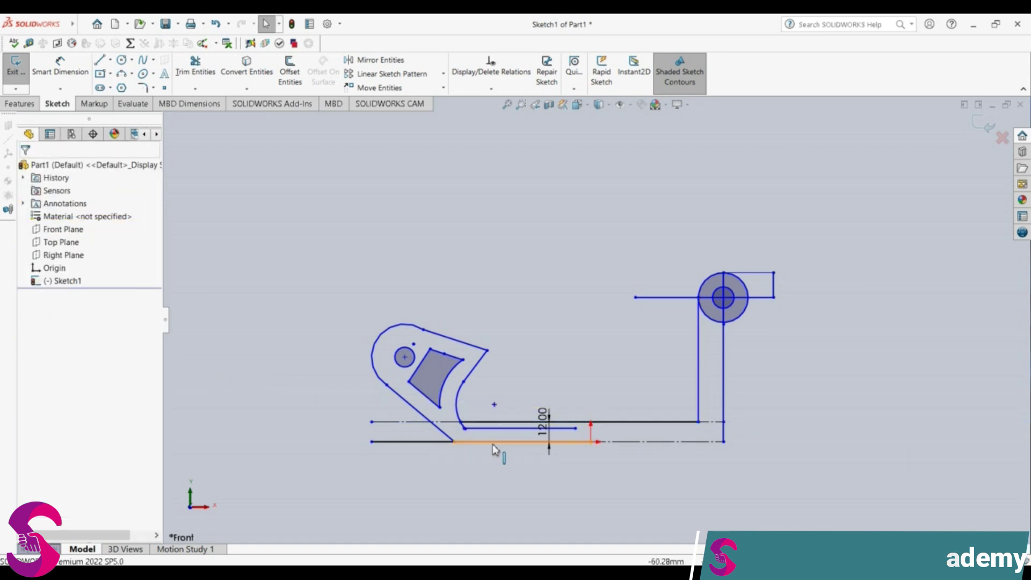
Delete the short lower horizontal line, and trim away the solid line along the 12 mm offset and the arc's tail below it
click(476, 428)
key(Delete)
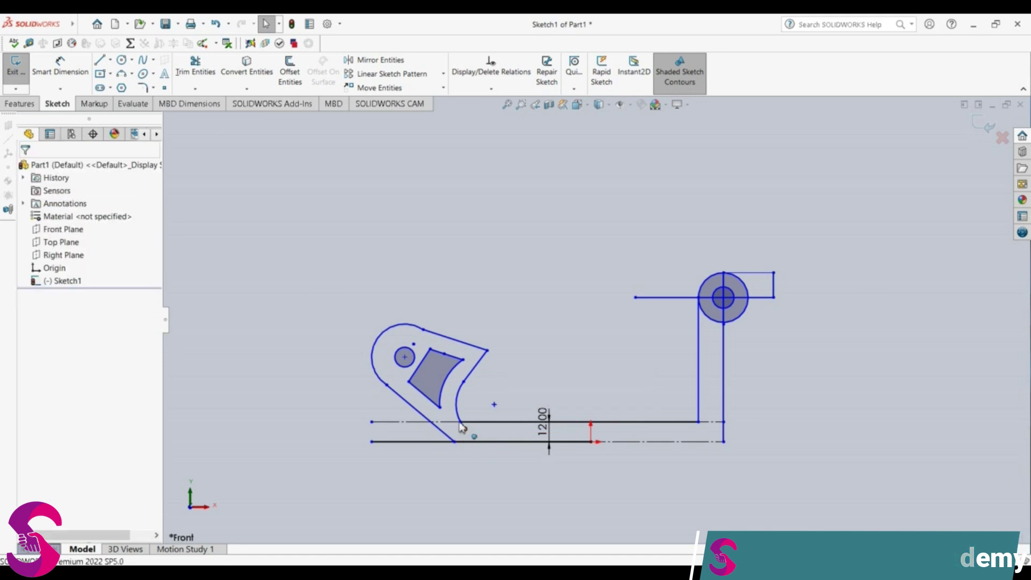
click(193, 67)
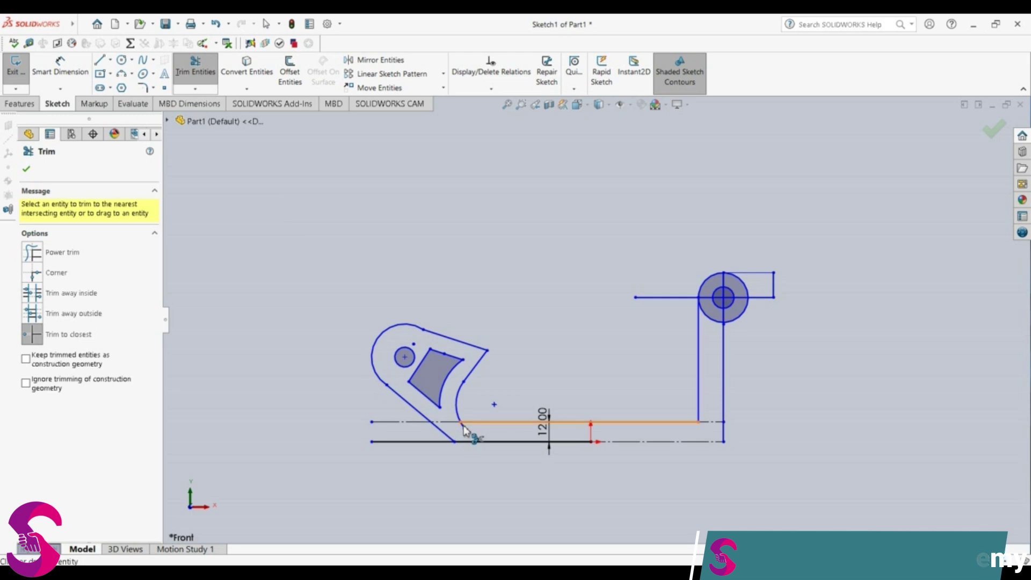
scroll(465, 430, down, 3)
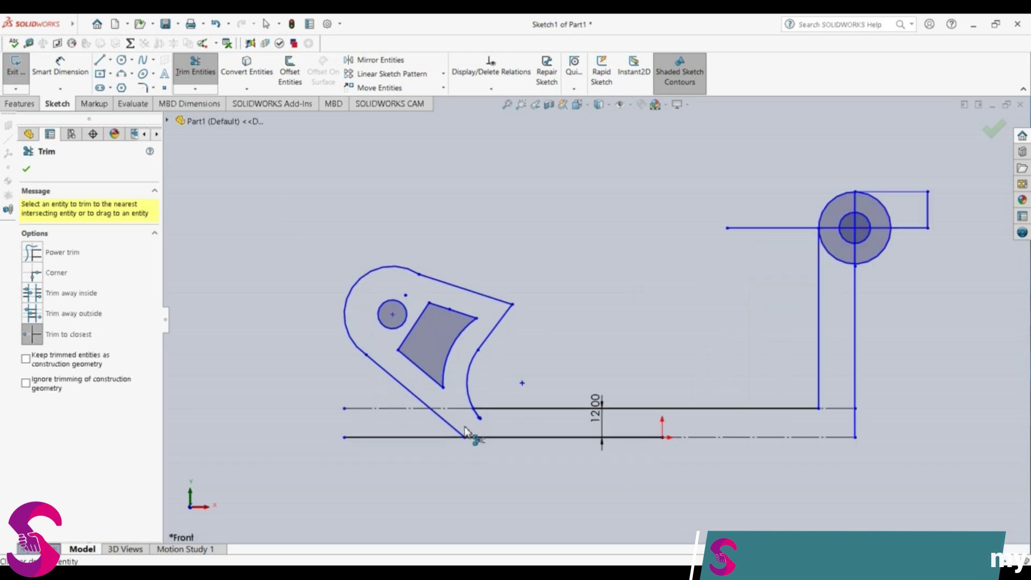
click(490, 414)
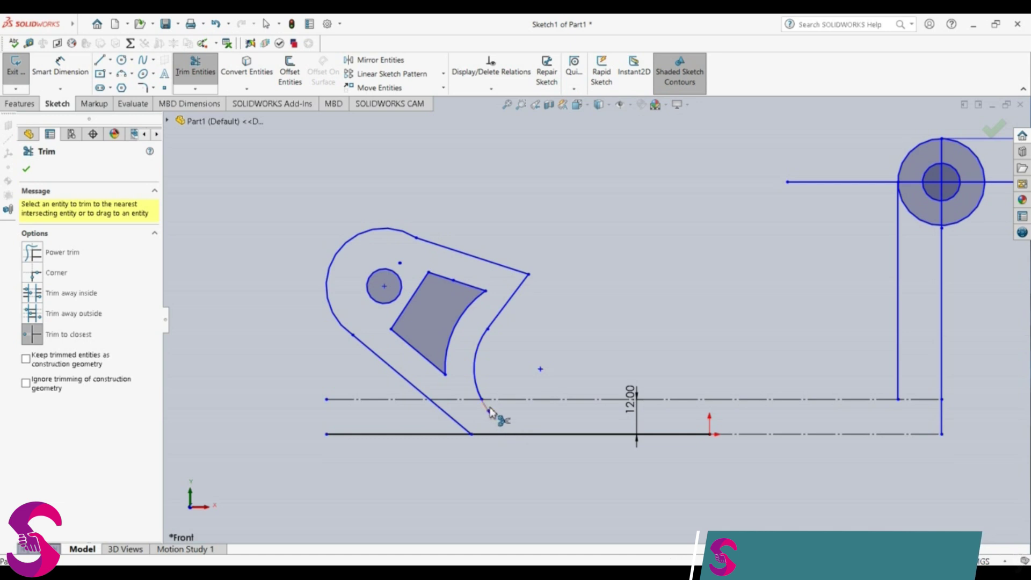
click(491, 413)
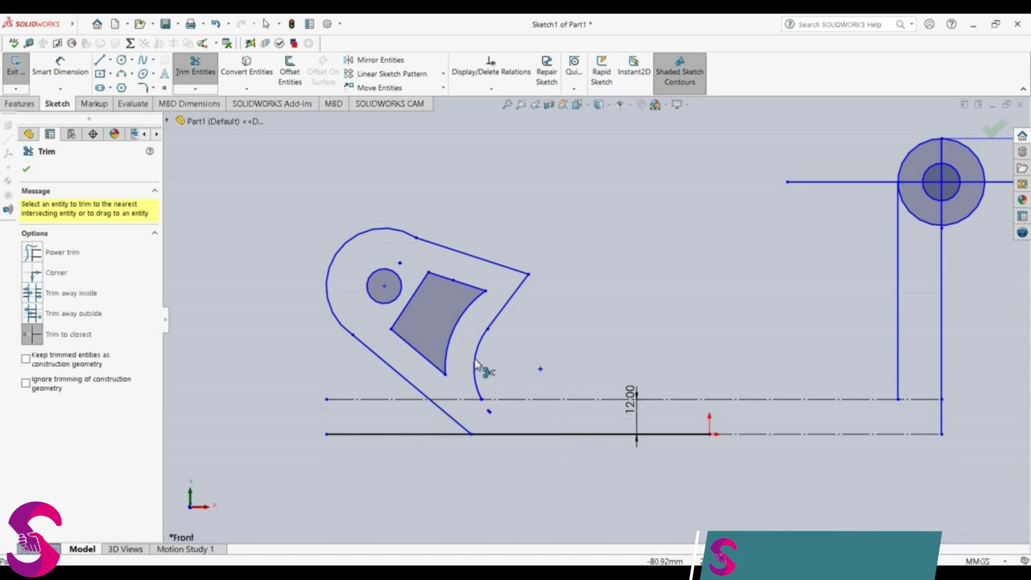
key(Escape)
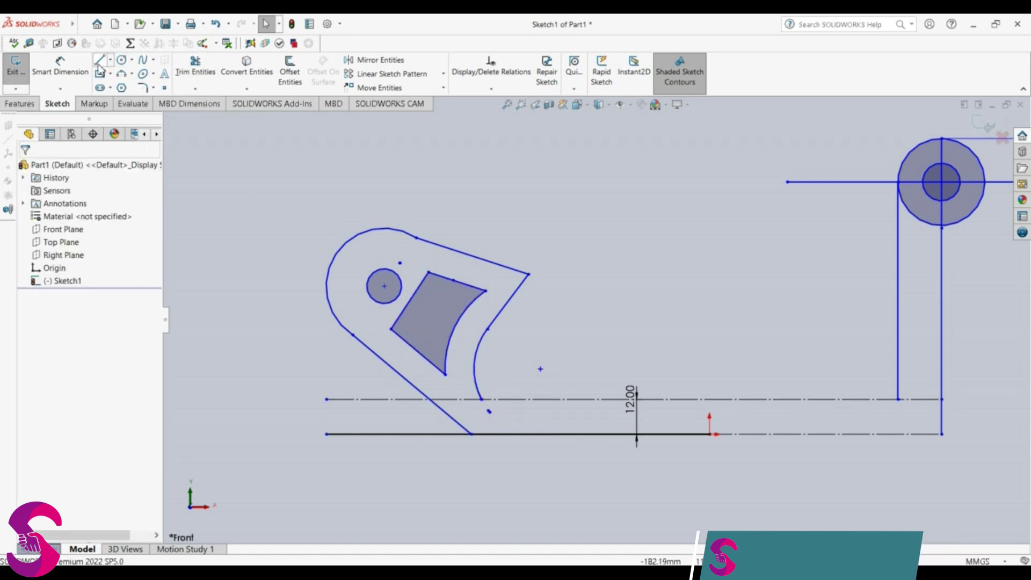
Sketch a horizontal line about 143 mm long from the arc's lower end to the foot of the upright's inner vertical line
click(482, 400)
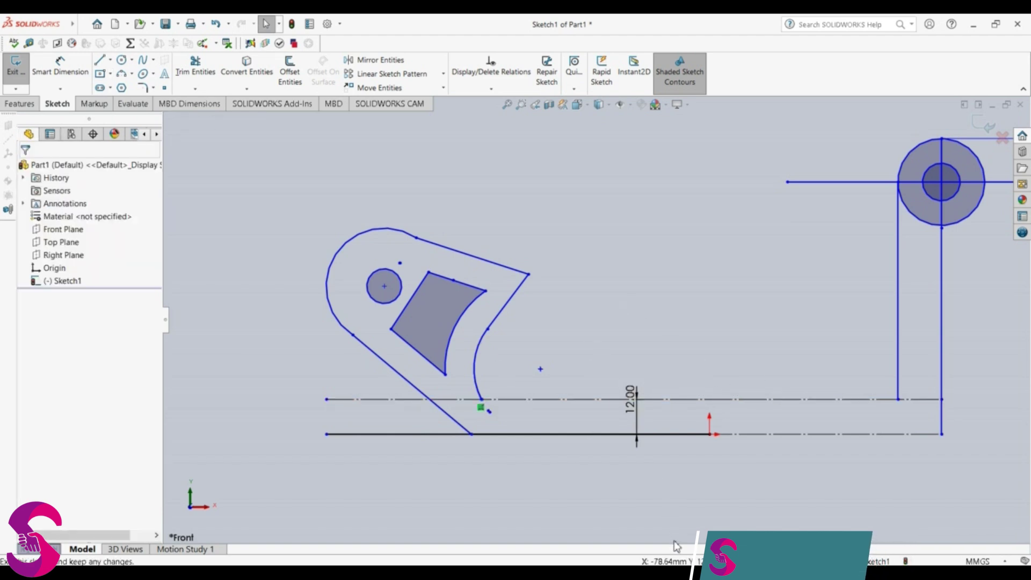
click(100, 60)
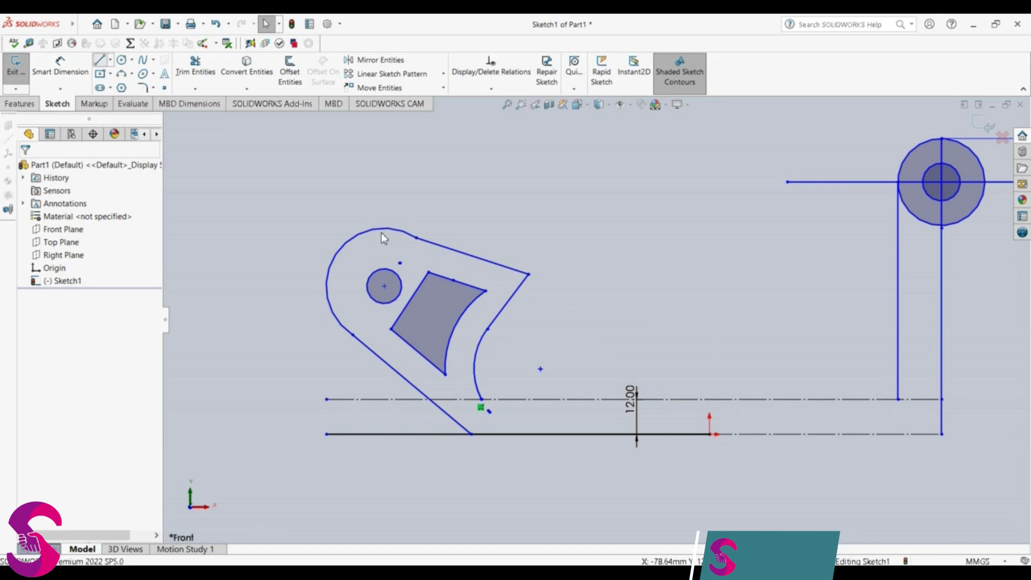
click(481, 400)
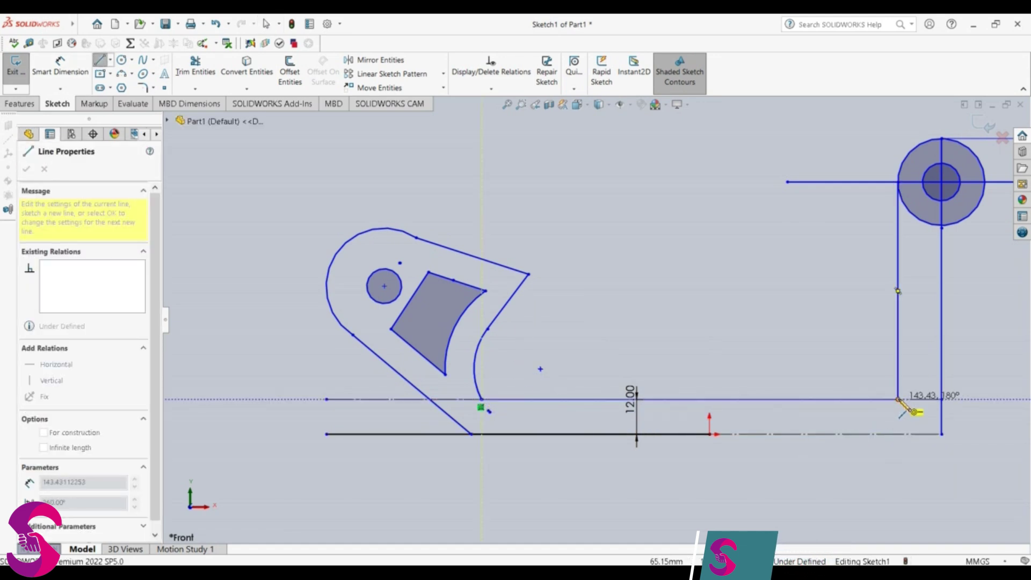
double_click(913, 412)
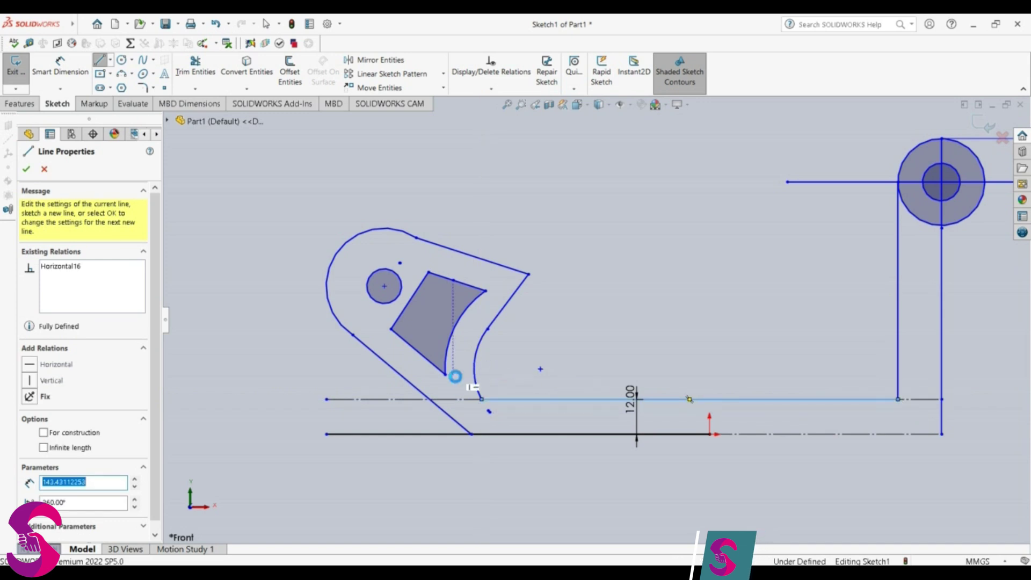
key(Escape)
Delete the 12 mm offset construction line with its dimension, and the horizontal line through the concentric circles' centre
click(481, 400)
click(478, 412)
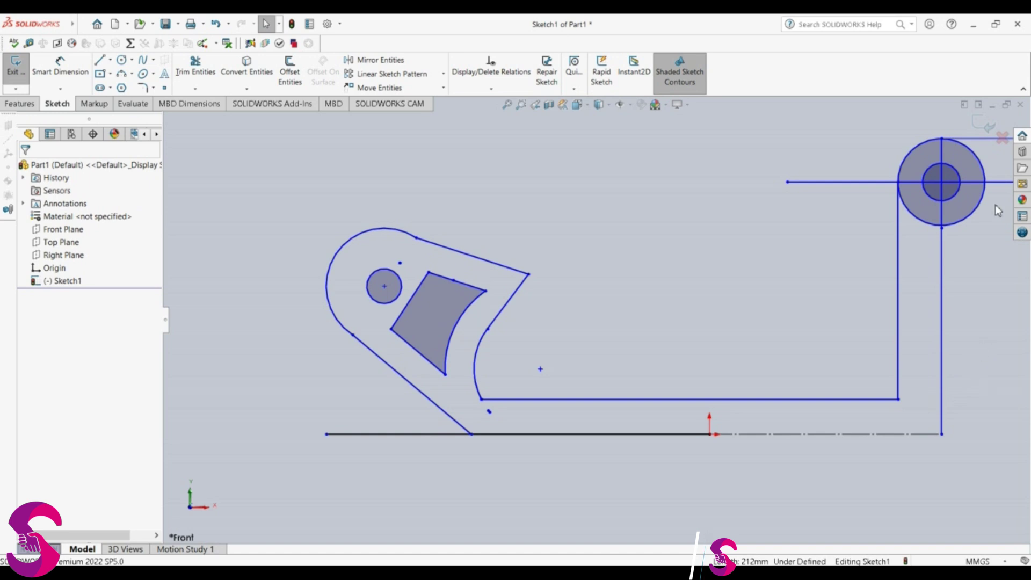
click(878, 180)
key(Delete)
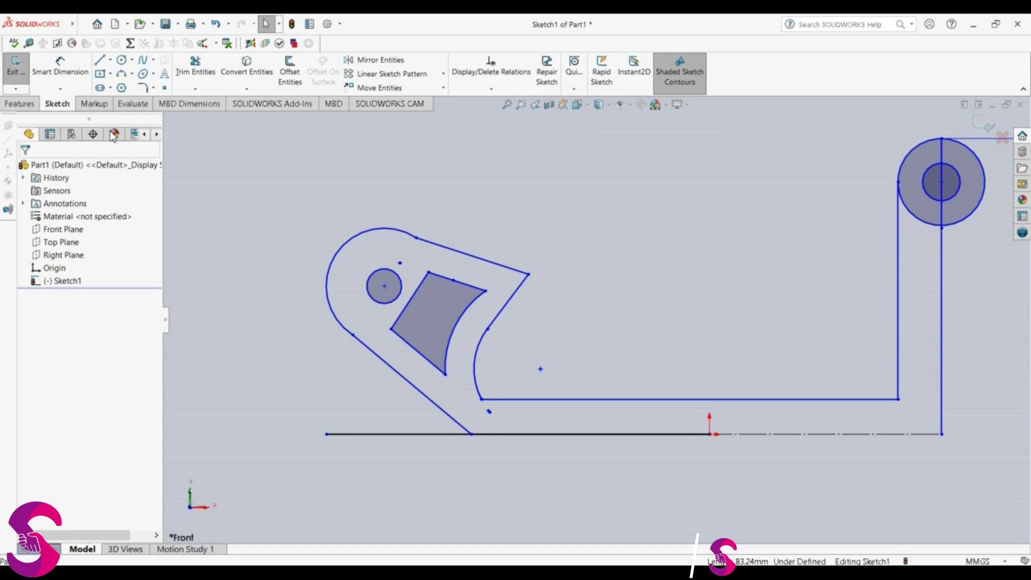
Remove the vertical line's portions inside the two concentric circles, keeping the part below the large circle
click(195, 67)
click(940, 215)
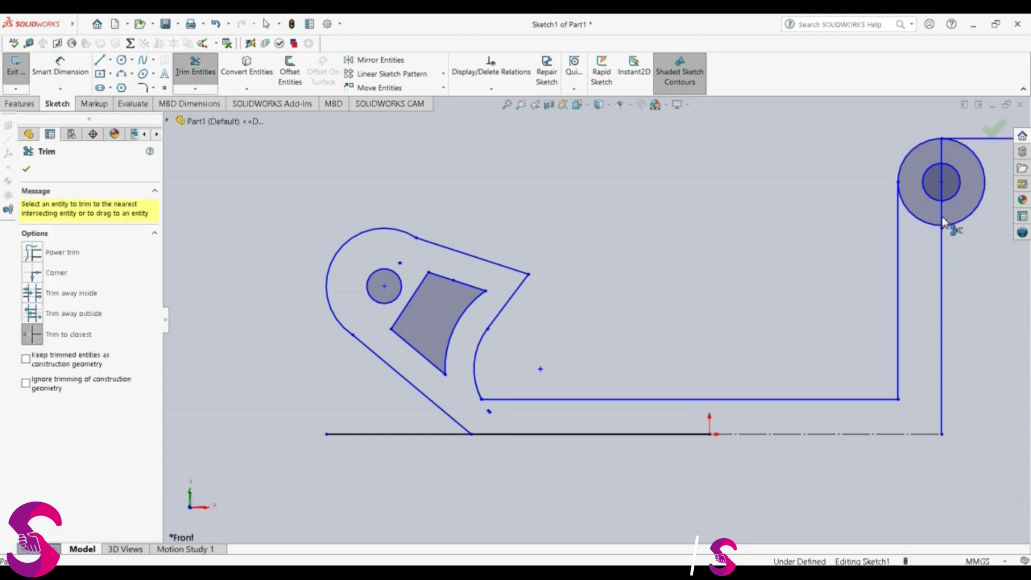
click(948, 152)
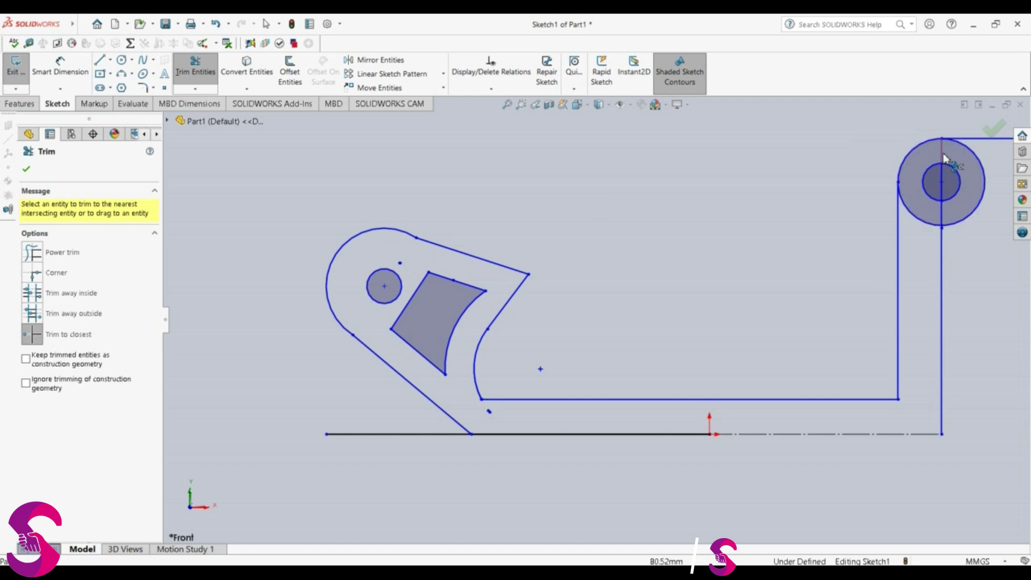
key(Escape)
click(943, 193)
key(Delete)
click(941, 183)
key(Delete)
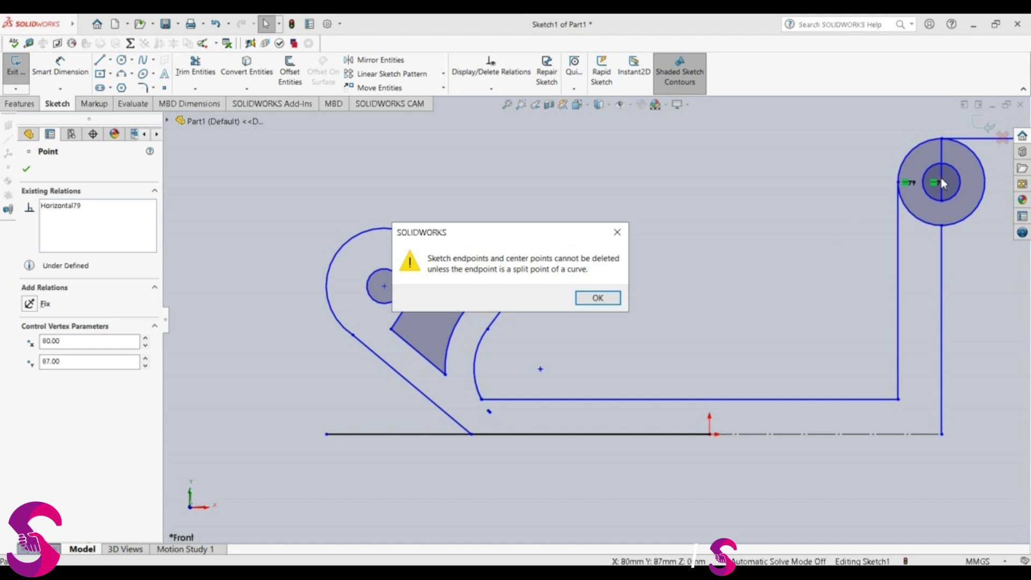
key(Return)
click(943, 152)
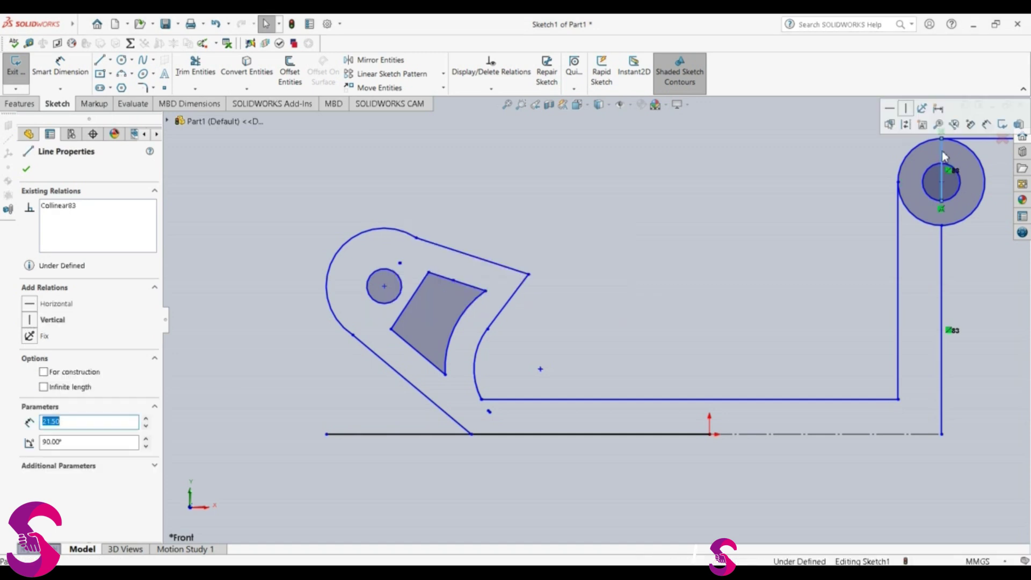
key(Delete)
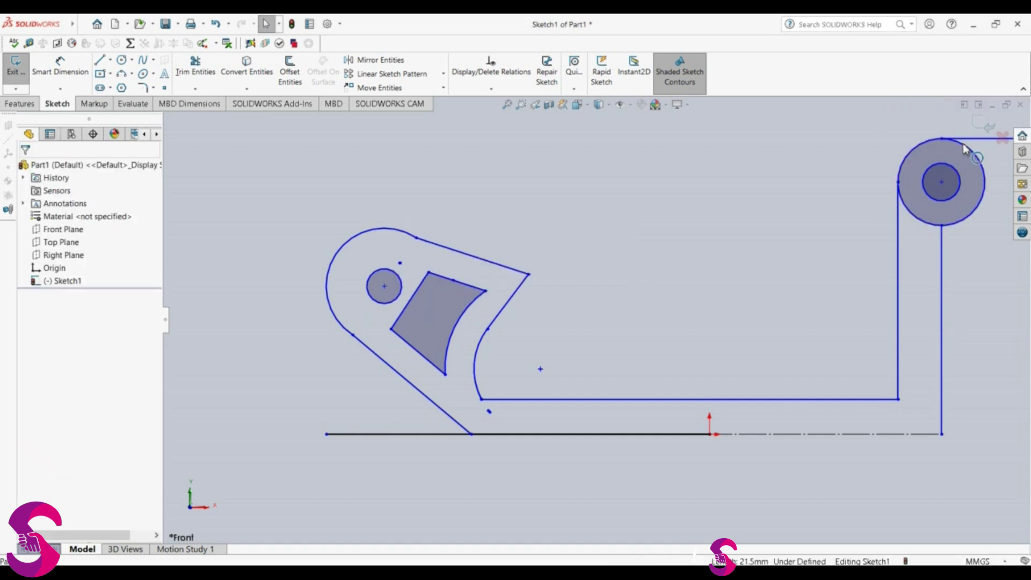
Delete the leftover horizontal line at the large circle's top and the short vertical line beside the circle
click(967, 139)
key(Delete)
scroll(891, 263, down, 1)
scroll(885, 272, up, 2)
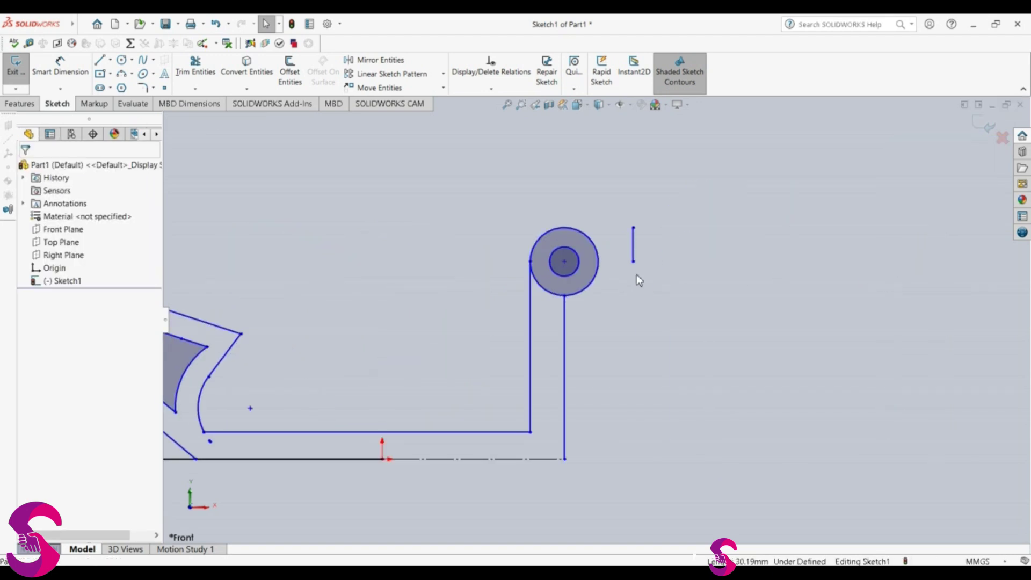
click(636, 246)
key(Delete)
scroll(663, 282, up, 3)
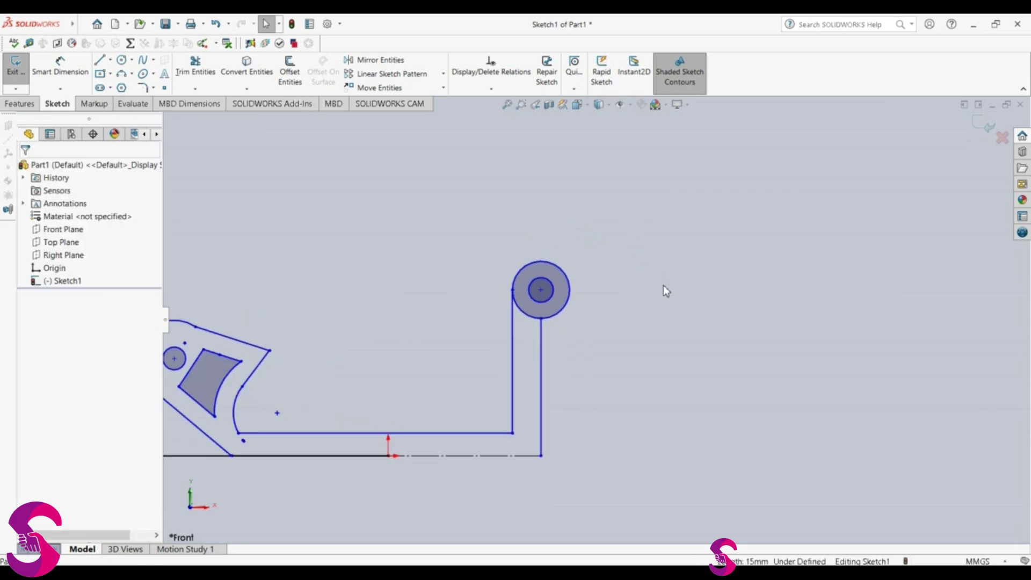
scroll(642, 336, down, 2)
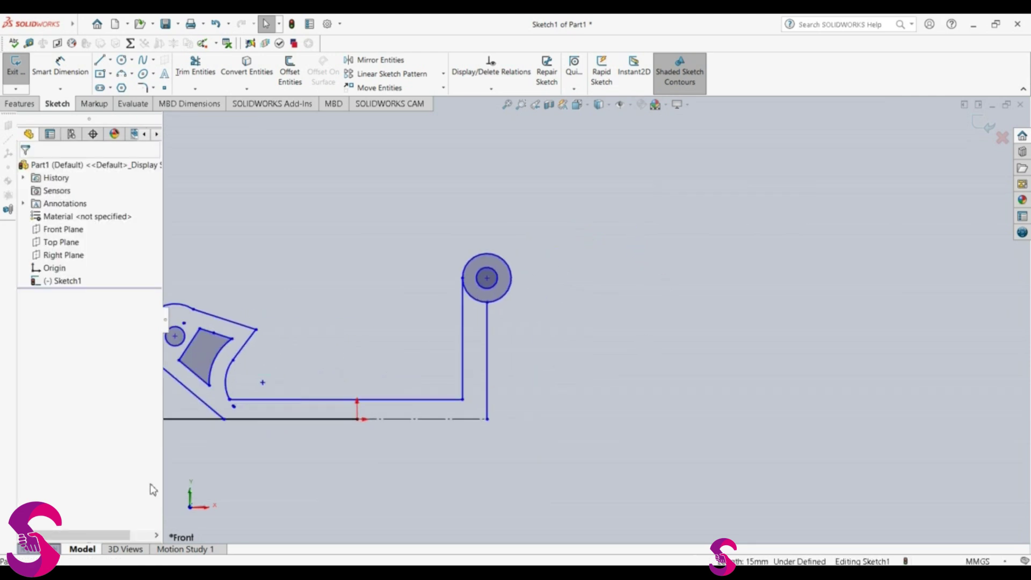